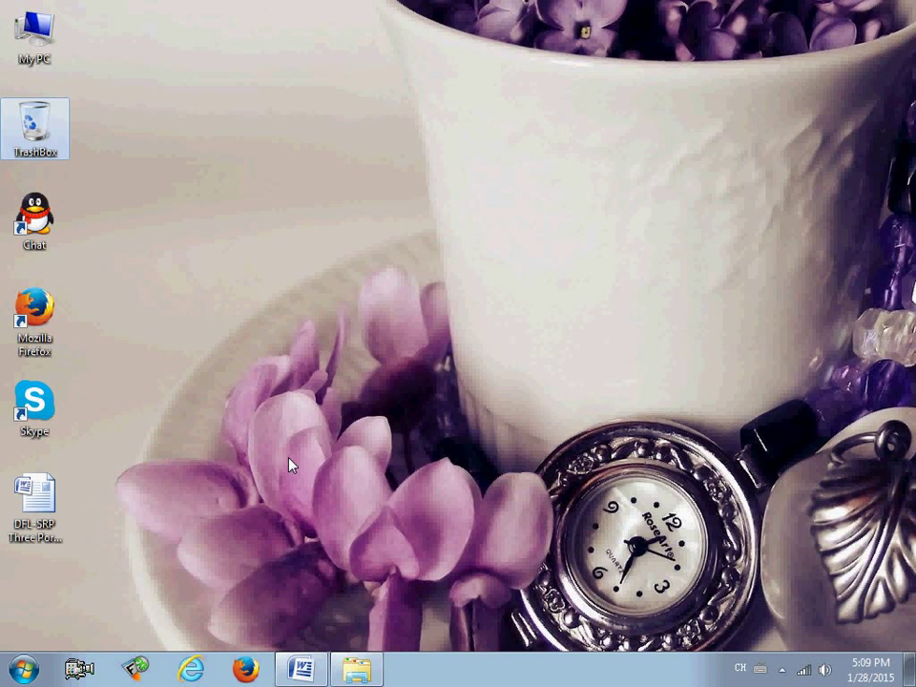
Step: Read through the installation guide document, then minimize it to reveal the desktop
left_click(315, 668)
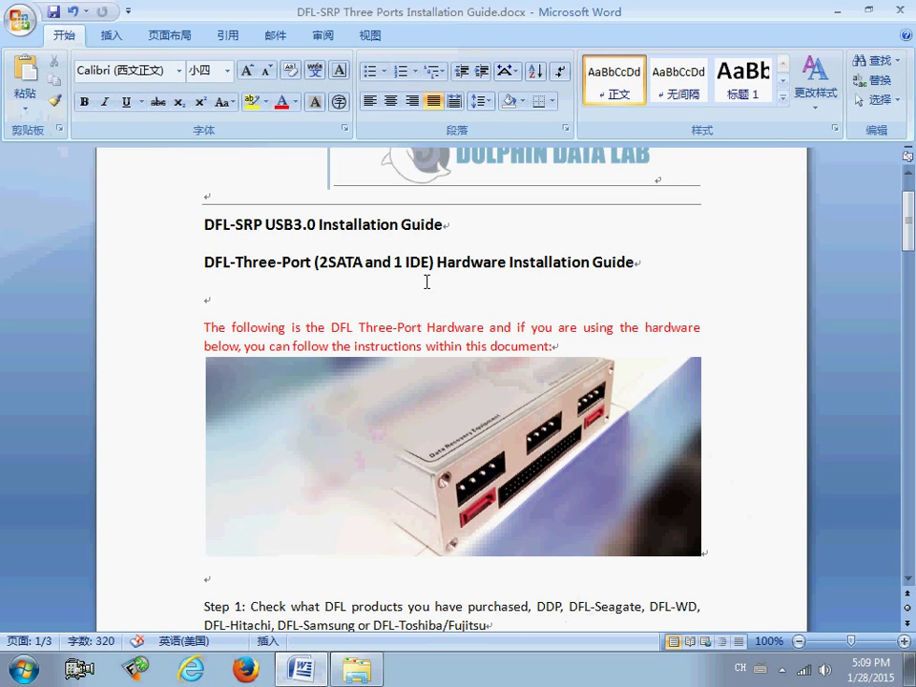
scroll(433, 287, "down", 1)
scroll(433, 288, "down", 1)
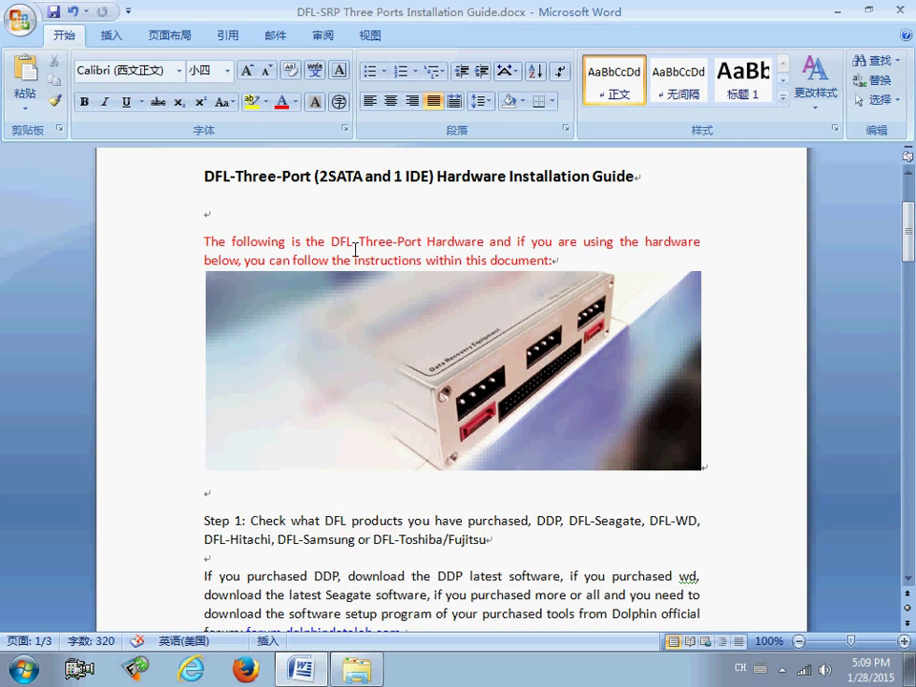
scroll(338, 255, "down", 3)
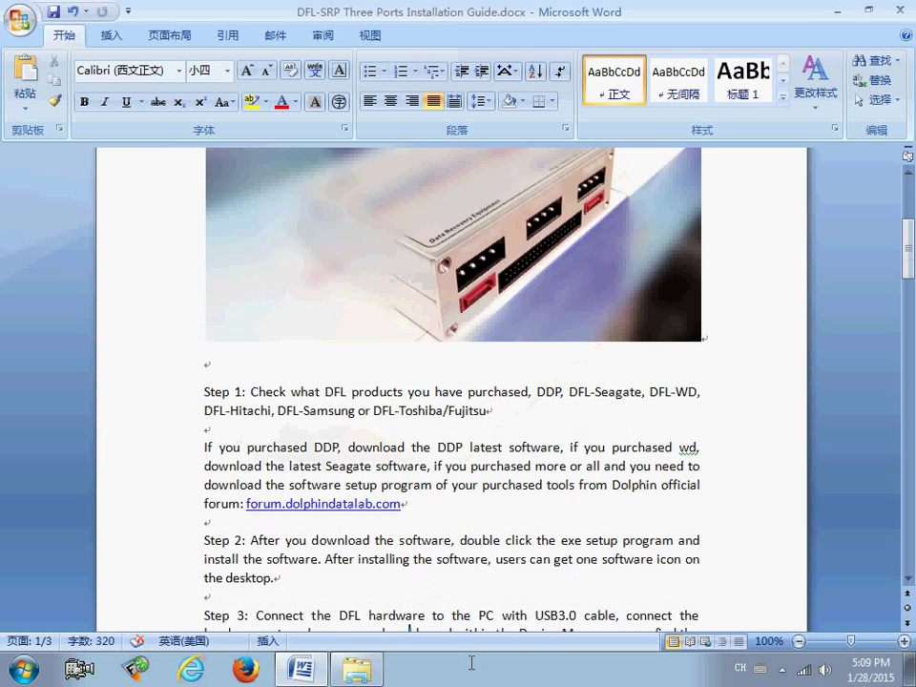
scroll(485, 537, "up", 4)
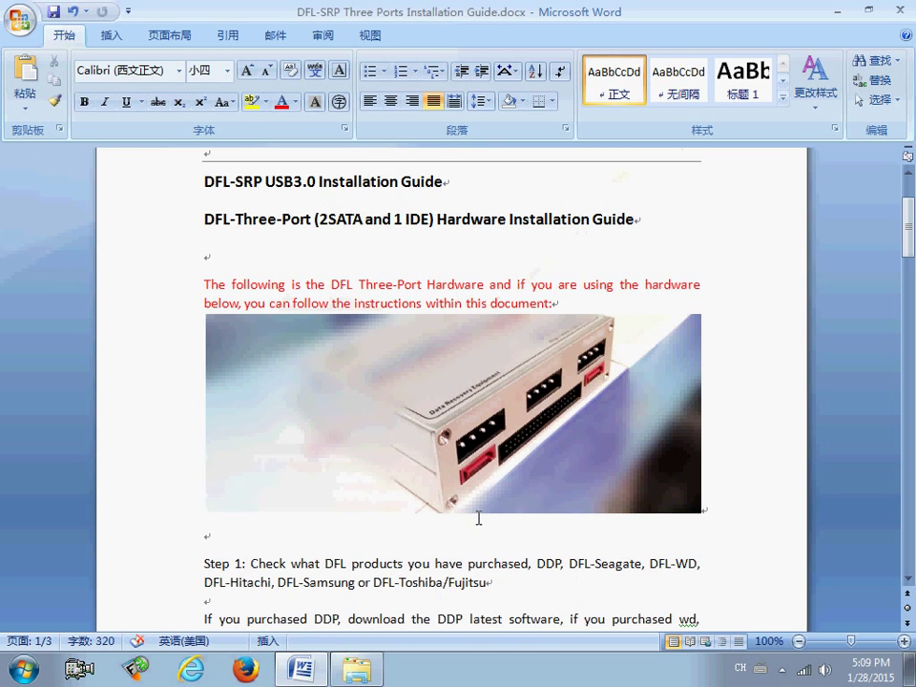
scroll(506, 528, "down", 4)
scroll(407, 573, "up", 2)
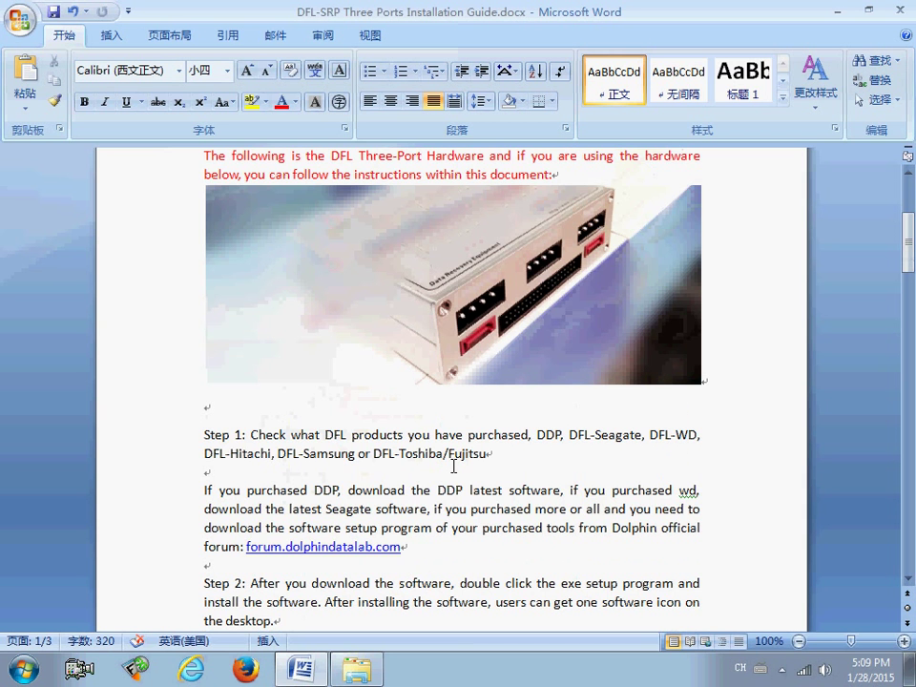
scroll(453, 466, "down", 2)
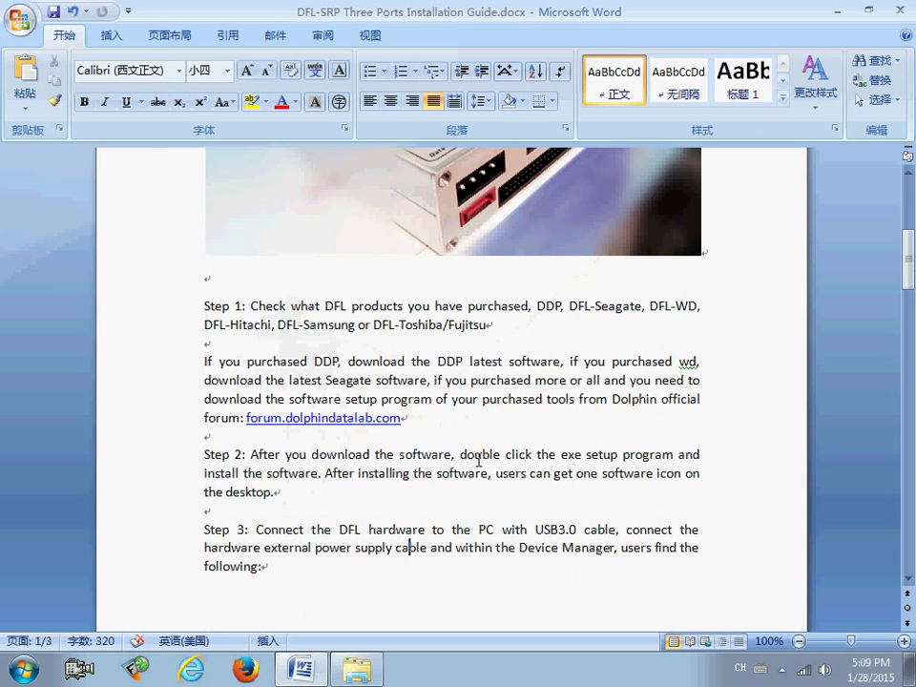
scroll(408, 590, "up", 1)
scroll(488, 358, "down", 1)
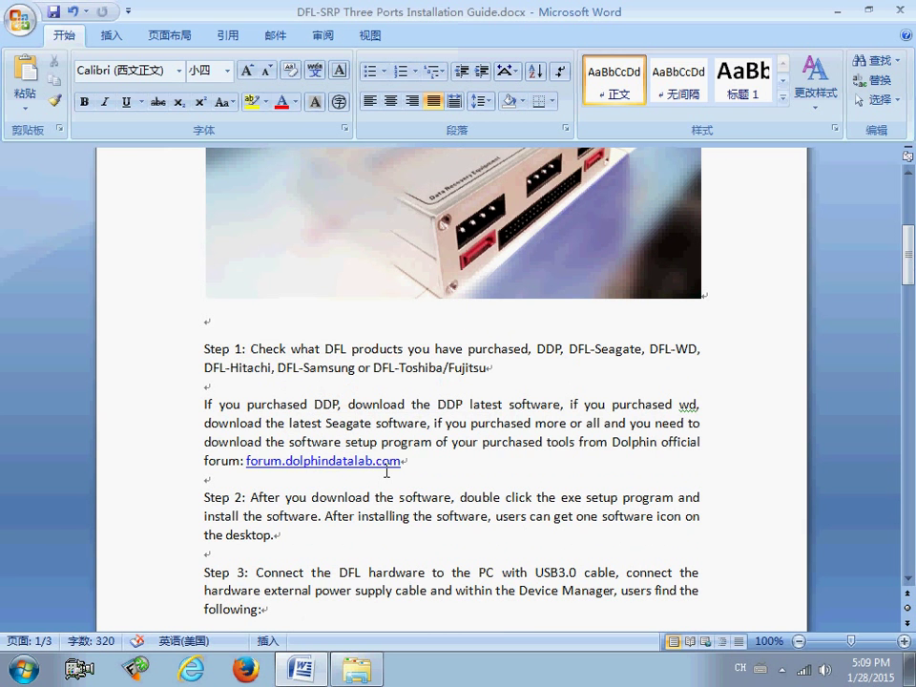
left_click(424, 461)
scroll(423, 461, "down", 1)
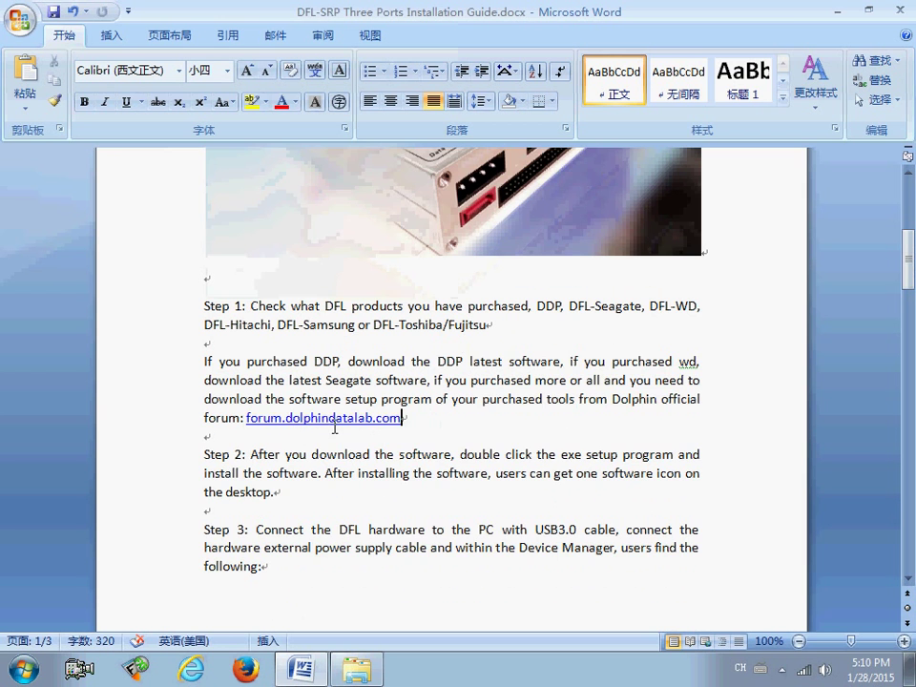
scroll(363, 420, "down", 1)
scroll(363, 420, "down", 1)
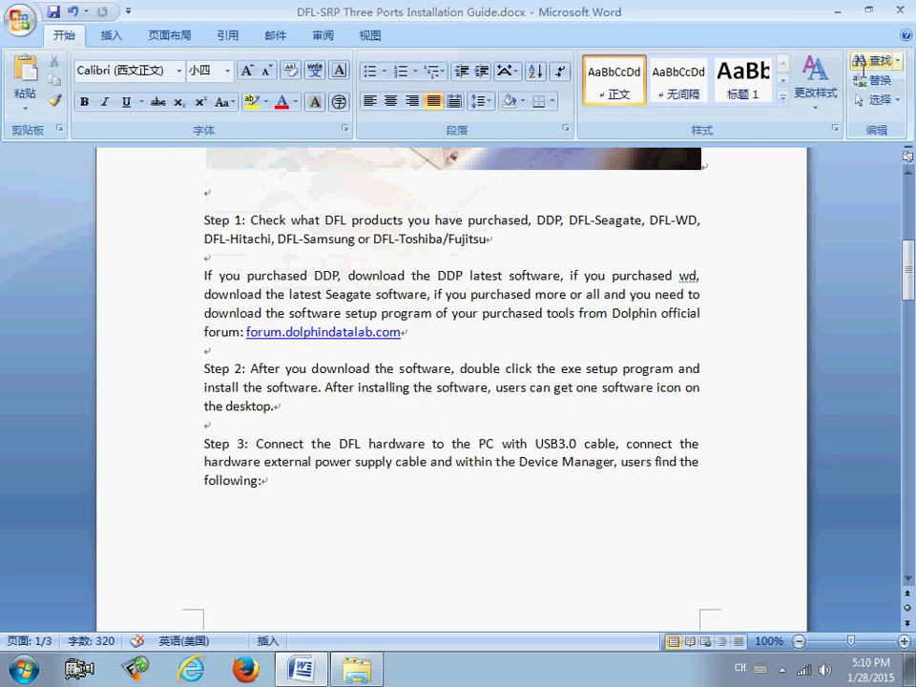
left_click(869, 9)
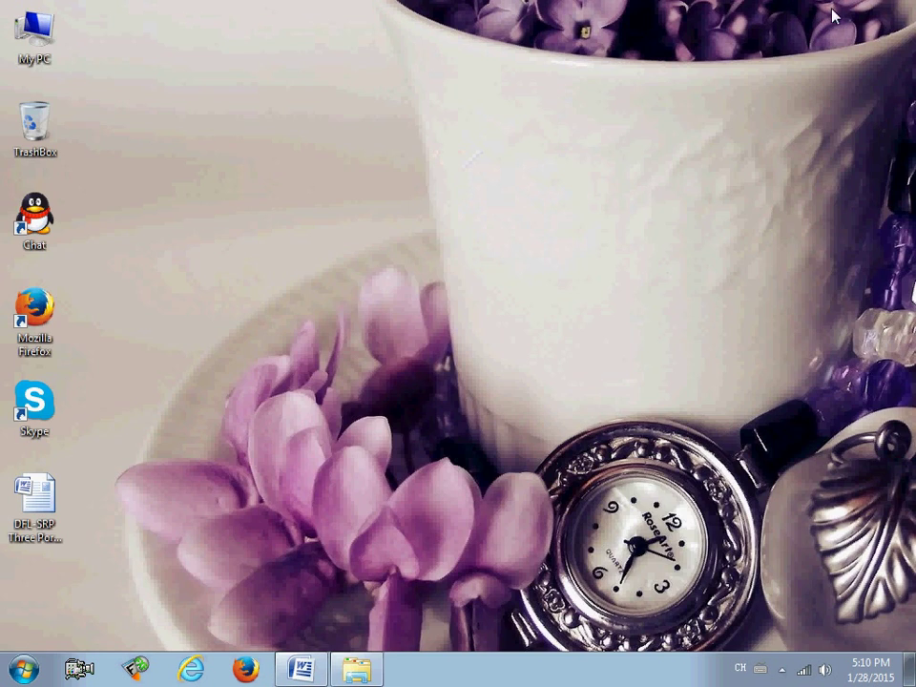
Step: Install DFL-DDP_DE_1.503_Setup.exe with default options and close the DFL Setup Programs folder
left_click(376, 675)
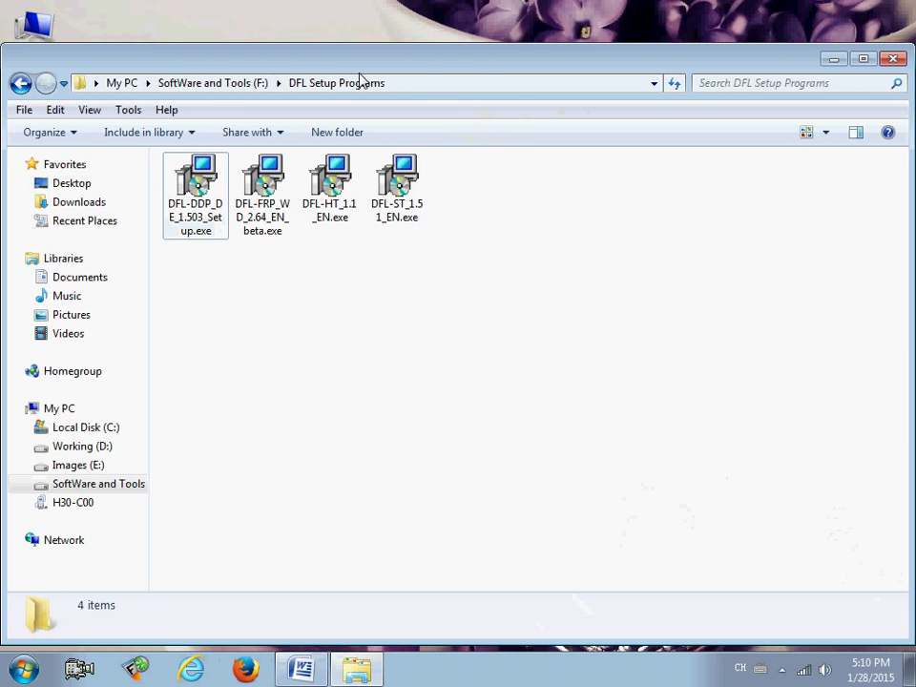
left_click_drag(274, 64, 435, 76)
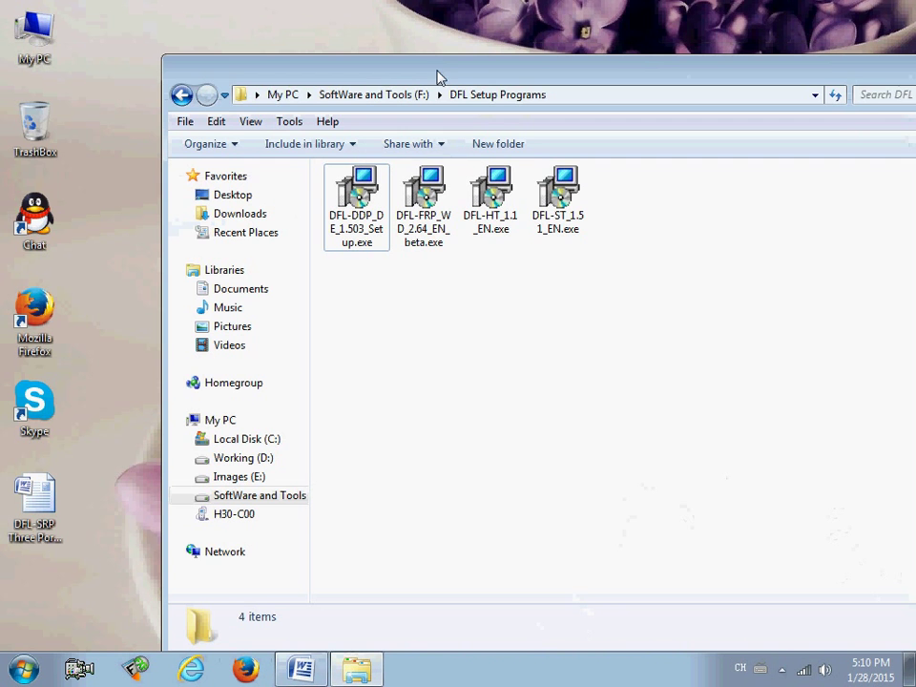
double_click(358, 195)
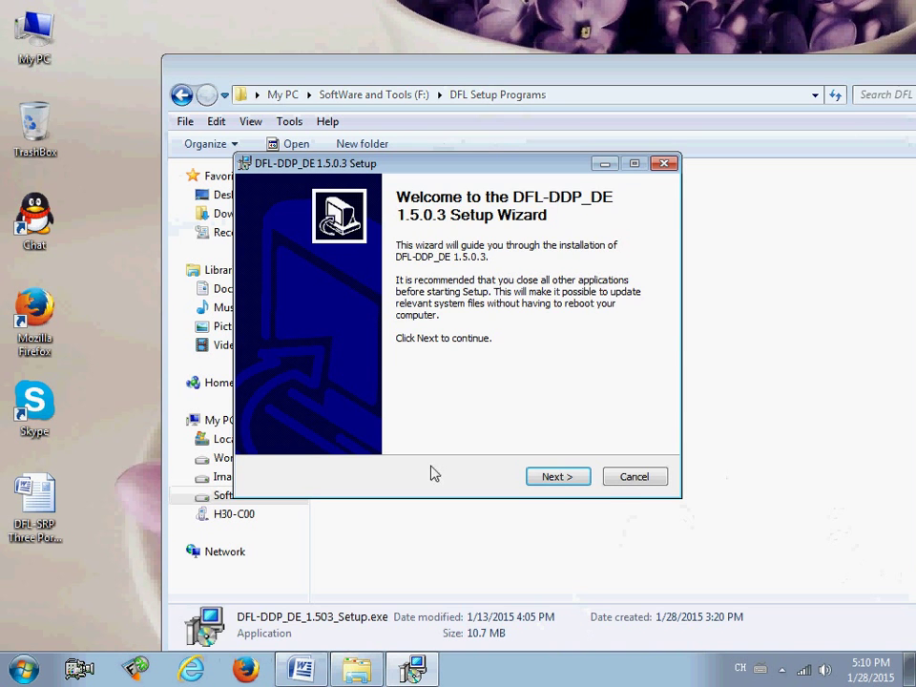
left_click(556, 480)
left_click(560, 479)
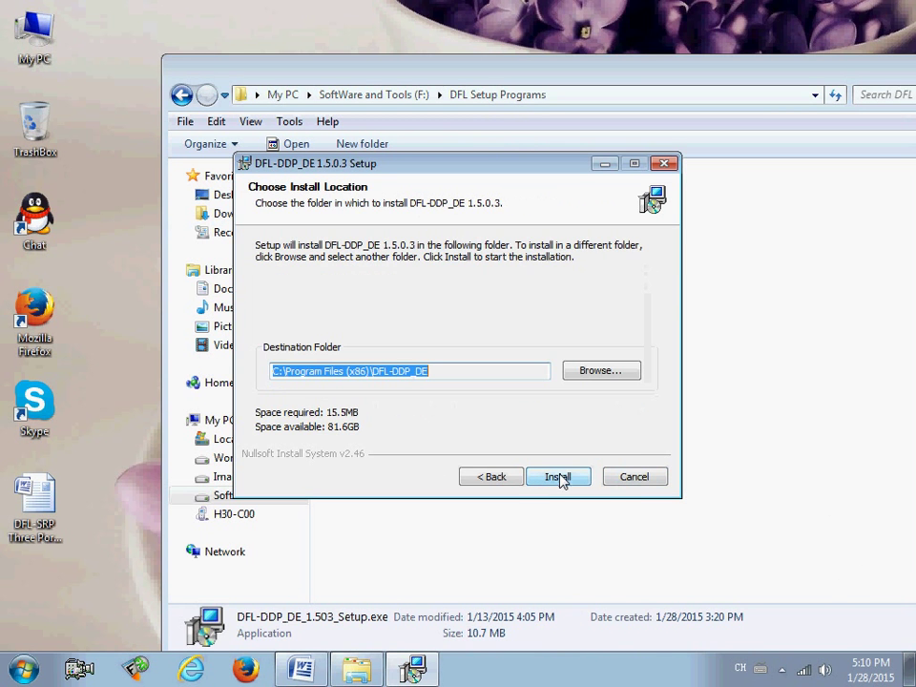
left_click(550, 478)
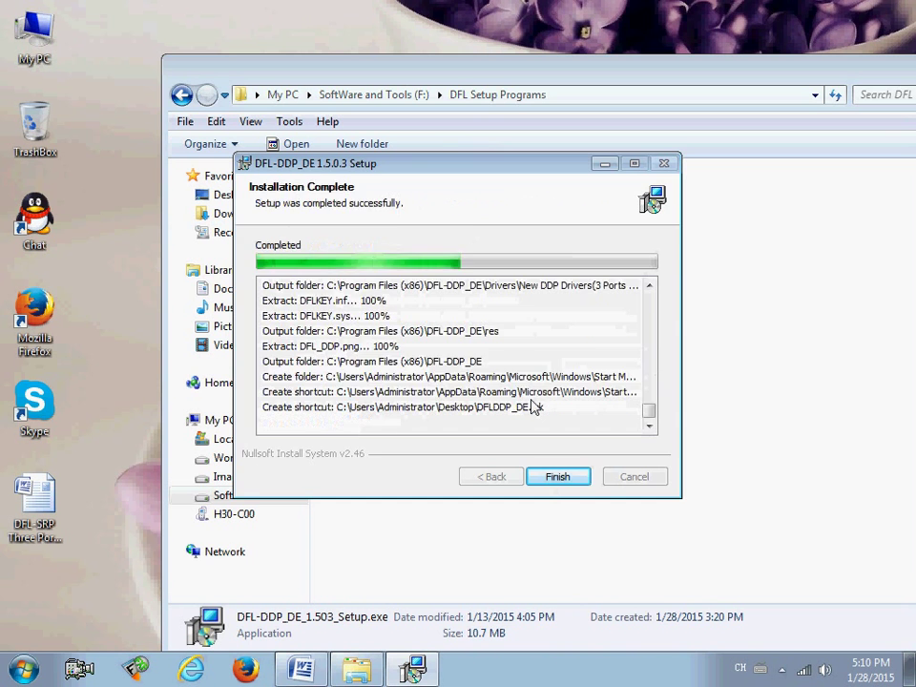
left_click(557, 477)
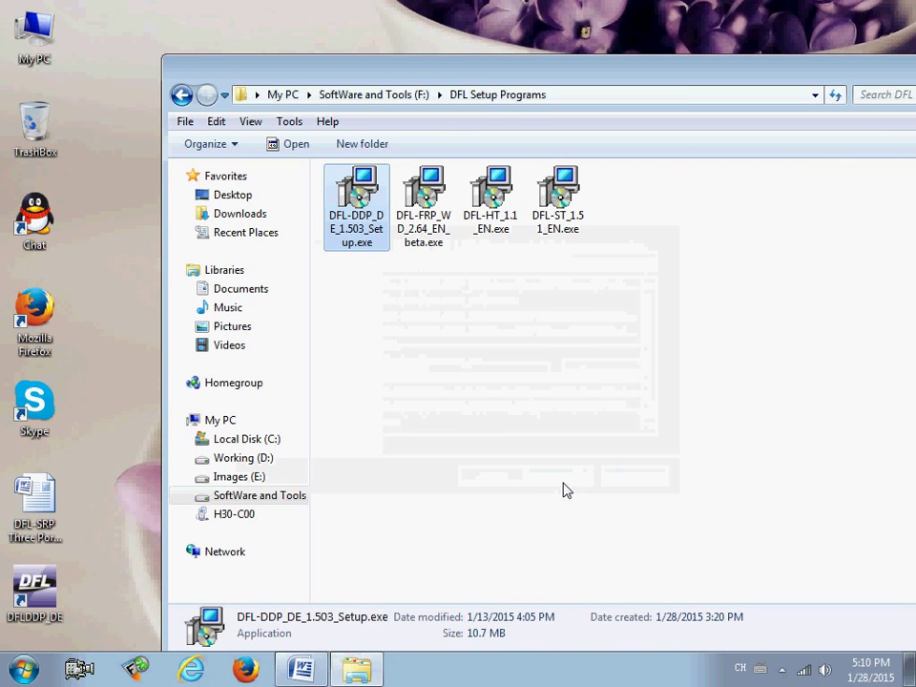
left_click_drag(827, 57, 696, 75)
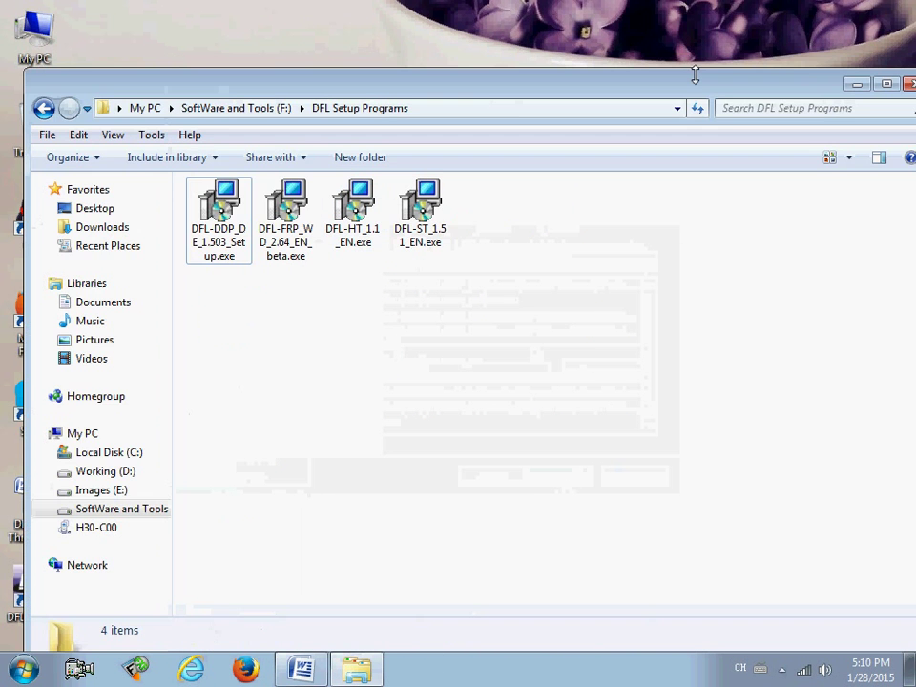
left_click(863, 86)
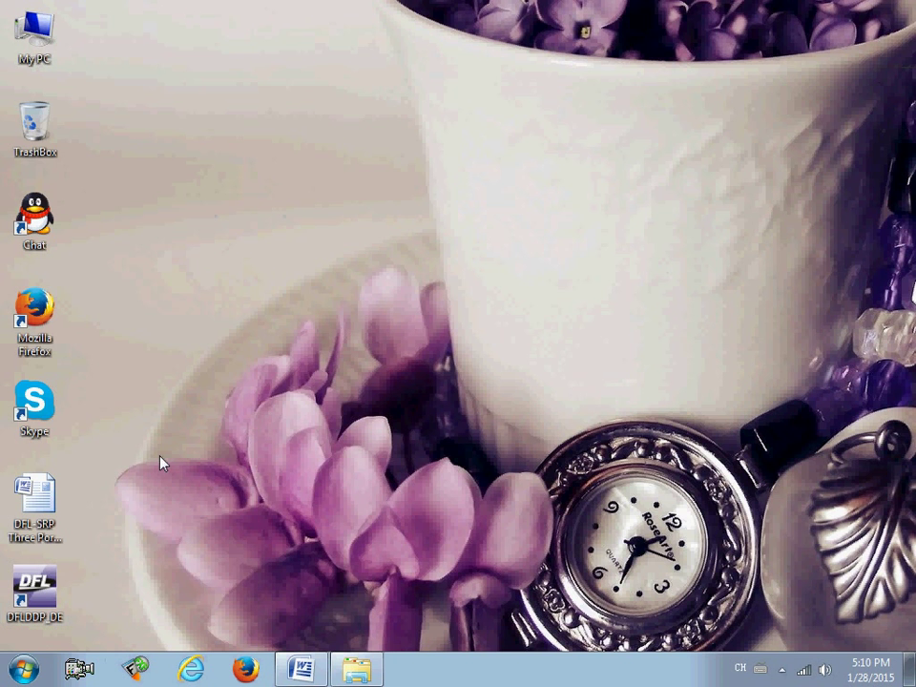
Step: Open the DFLDDP_DE shortcut's install folder from its Properties dialog
right_click(29, 585)
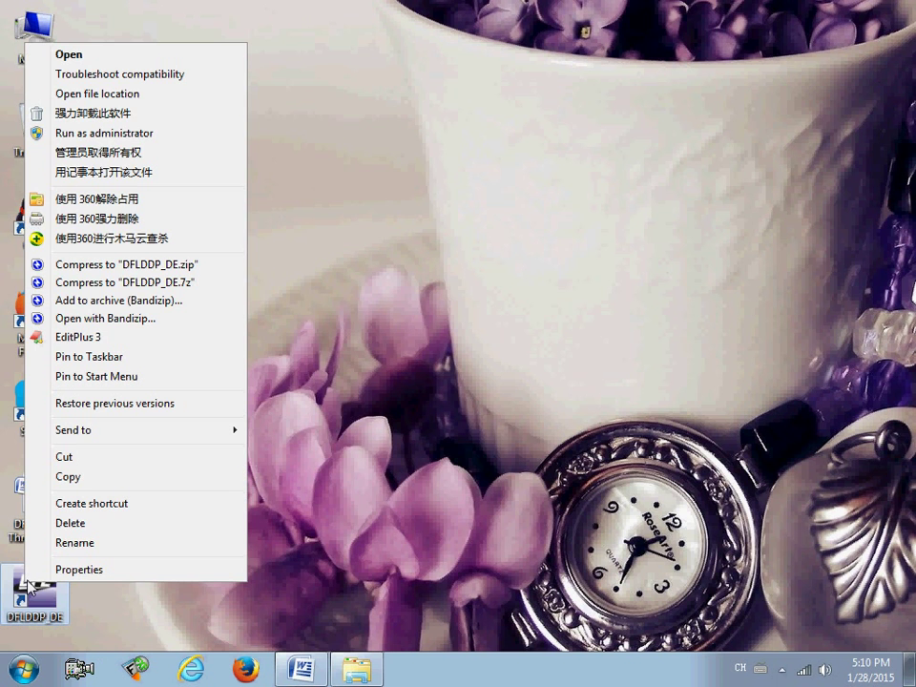
left_click(74, 570)
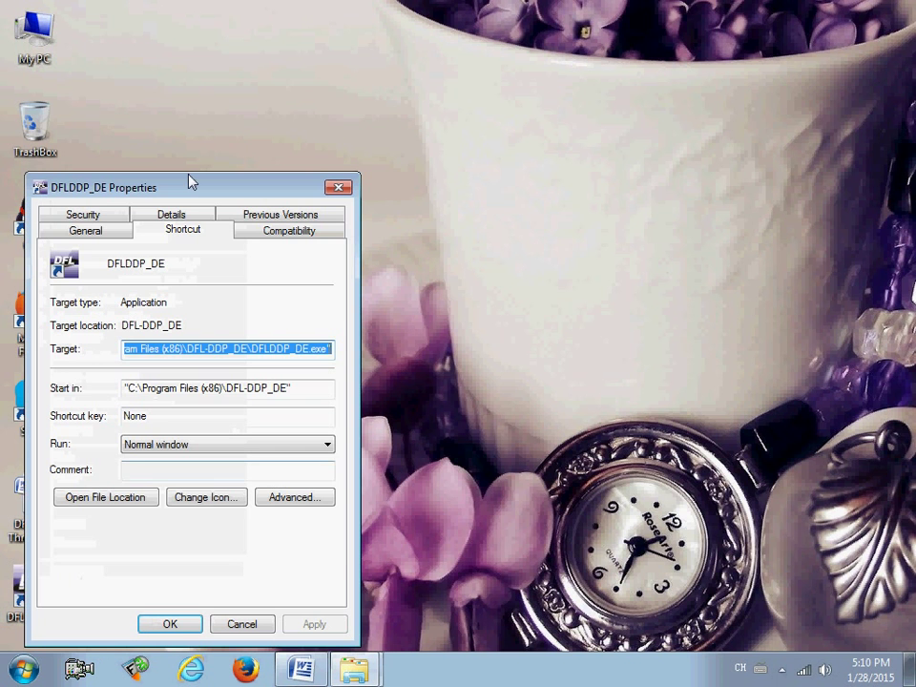
left_click_drag(190, 181, 394, 131)
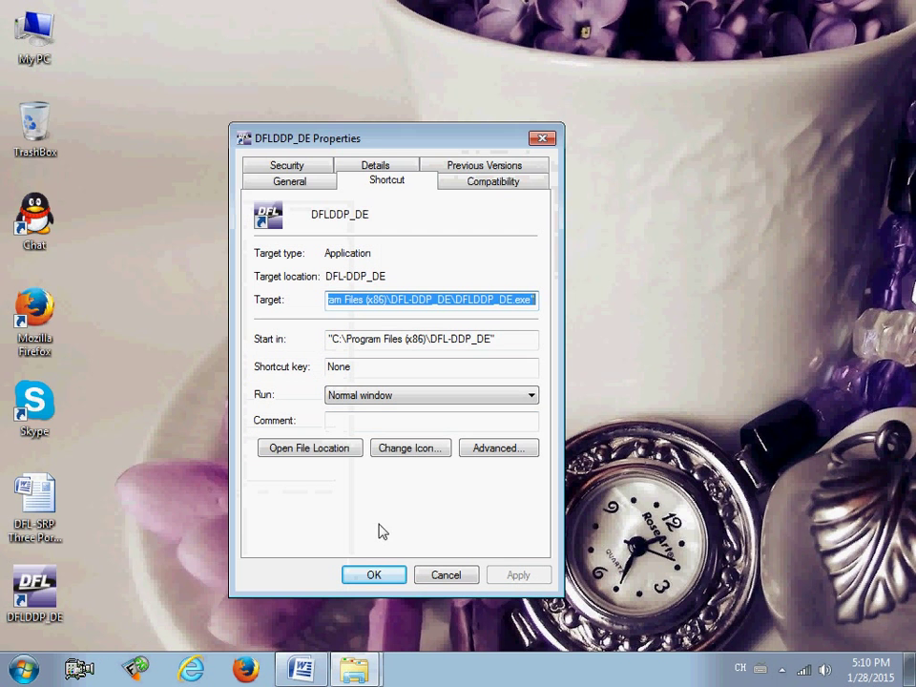
left_click(315, 454)
left_click(303, 458)
Step: Reposition the DFL-DDP_DE folder window and start vcredist_x86.exe
left_click_drag(487, 24, 469, 122)
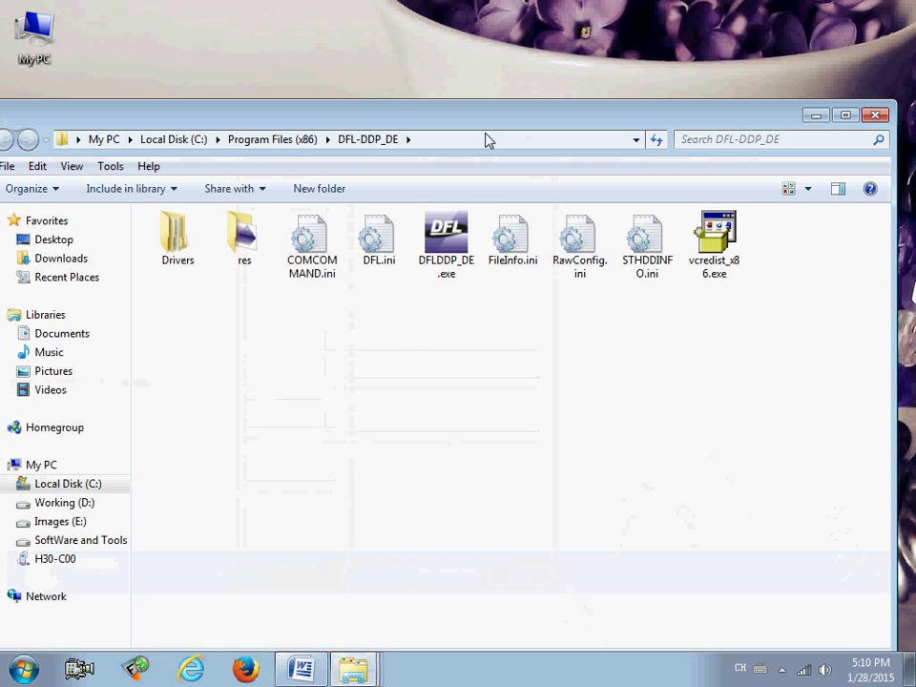
left_click_drag(399, 121, 402, 83)
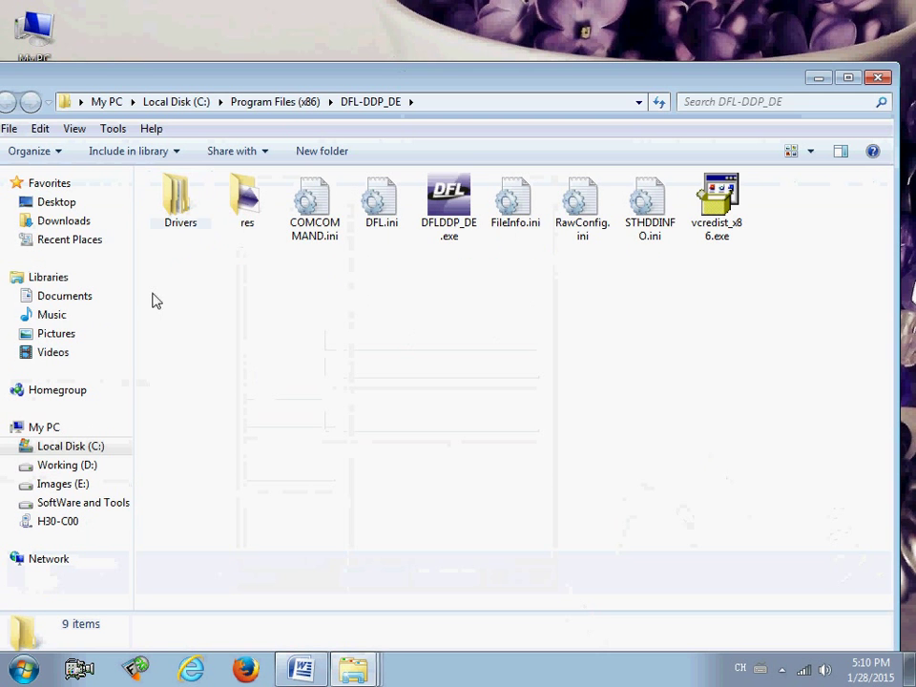
left_click(722, 212)
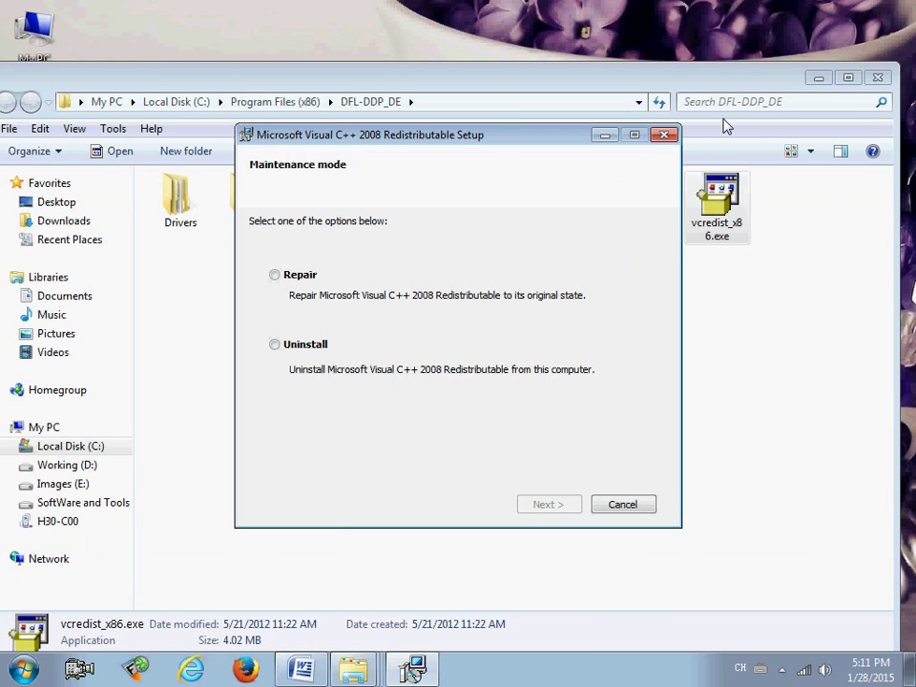
Step: Cancel the Visual C++ 2008 Redistributable setup and confirm
left_click(630, 508)
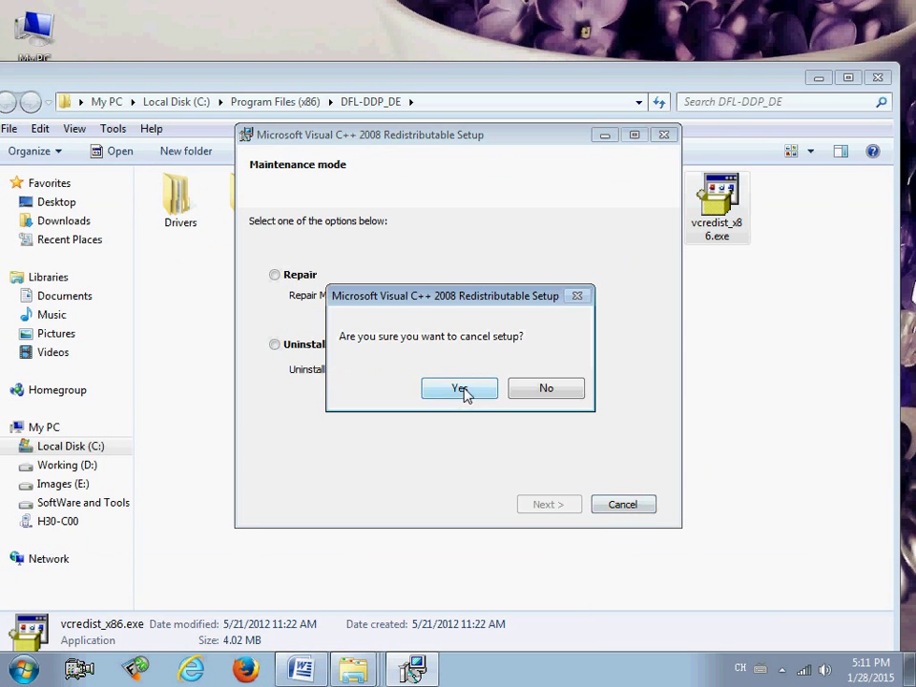
left_click(467, 391)
left_click(630, 508)
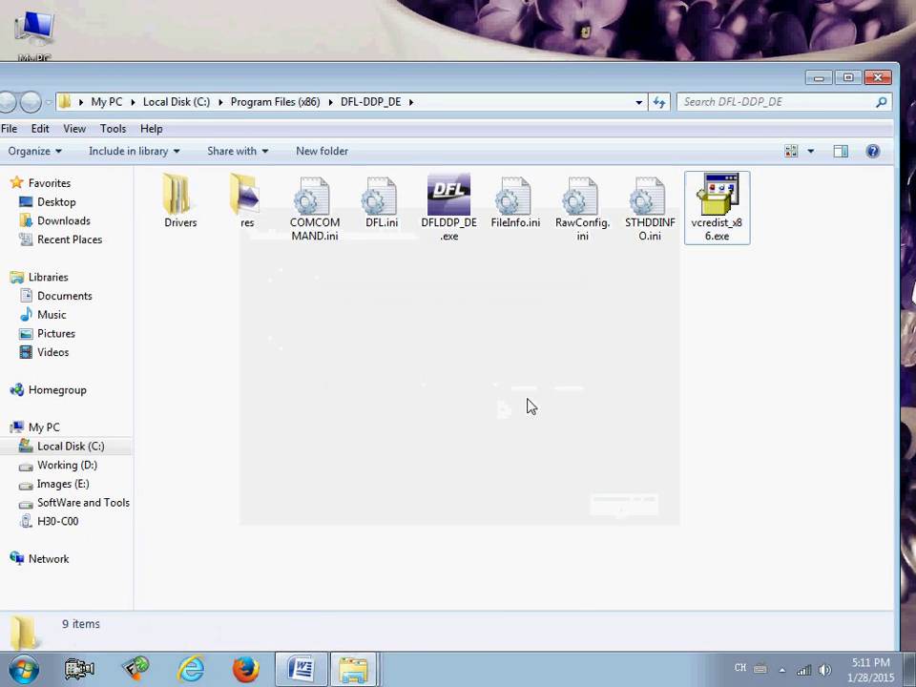
Step: Close the Program Files (x86) folder and shortcut properties, then refresh the desktop
left_click(285, 102)
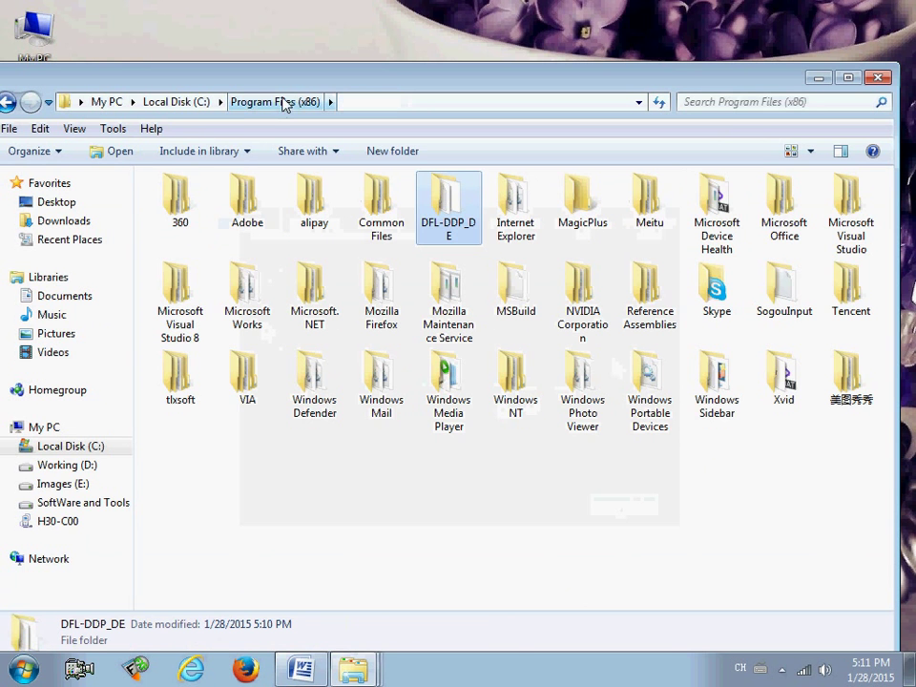
left_click(878, 76)
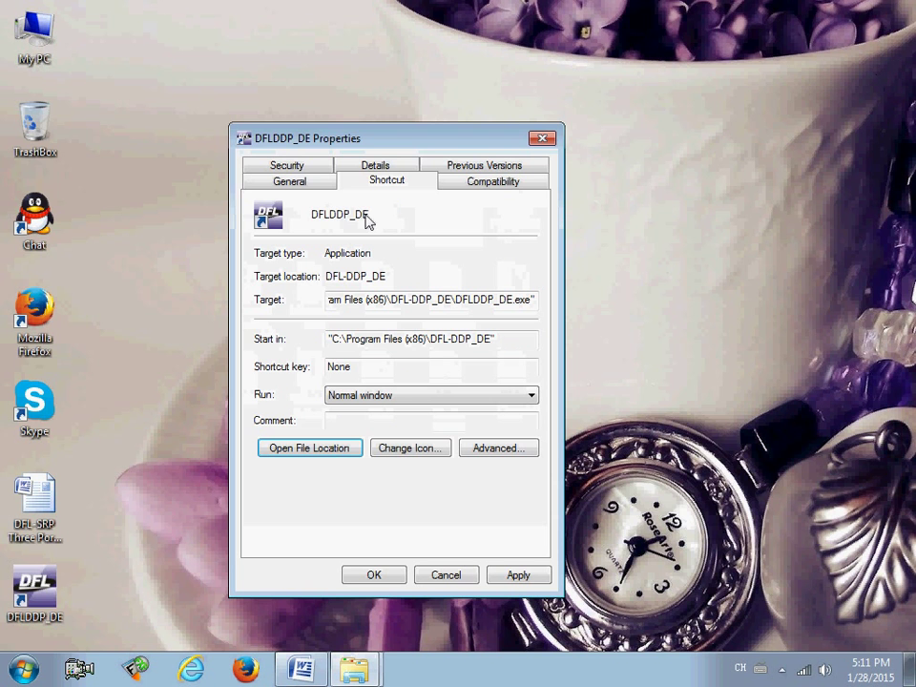
left_click(547, 137)
right_click(305, 183)
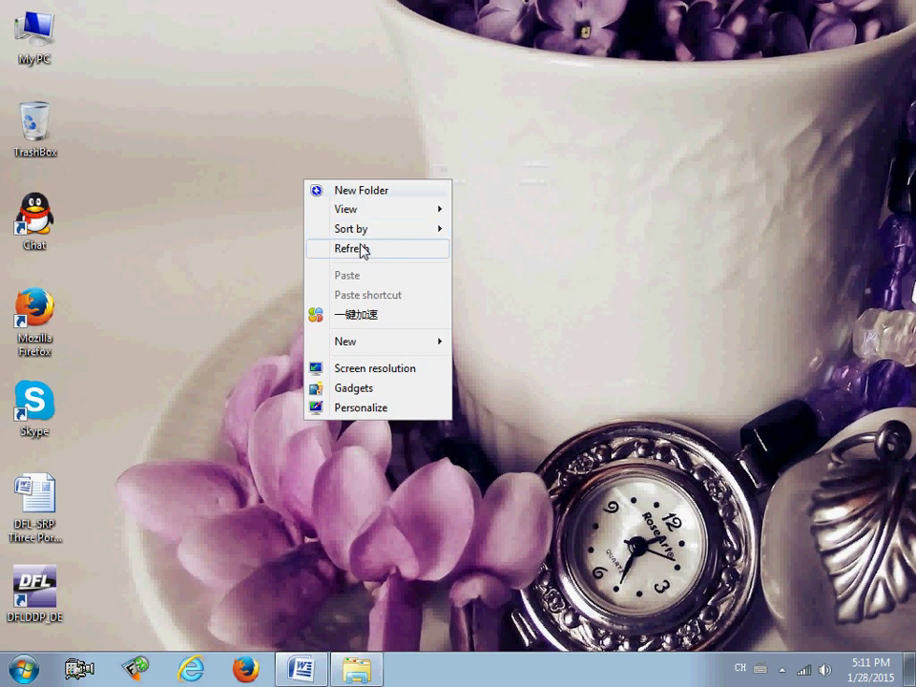
left_click(360, 248)
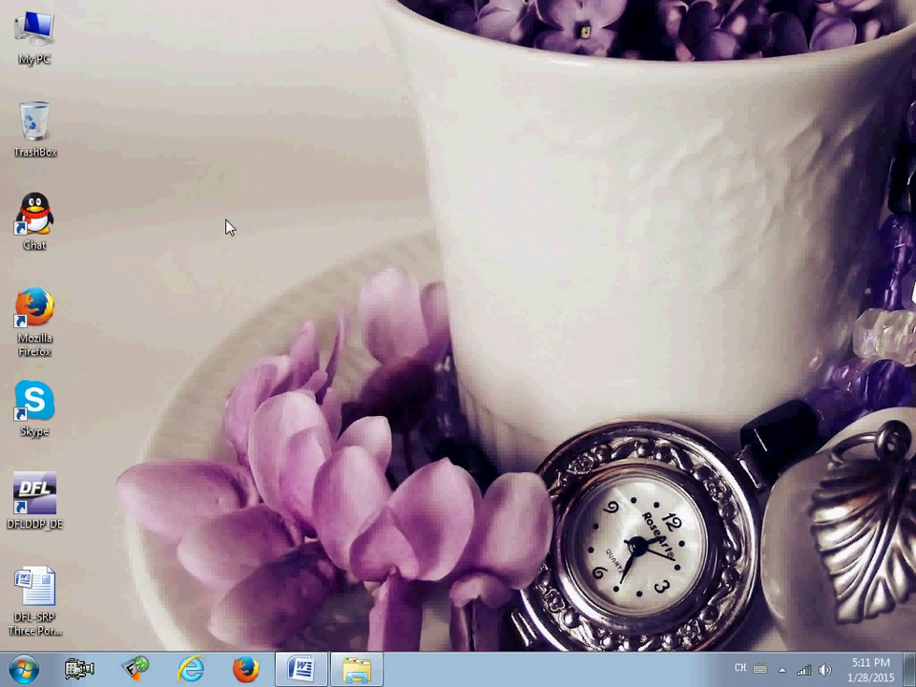
left_click(300, 670)
scroll(418, 405, "down", 3)
scroll(418, 405, "down", 3)
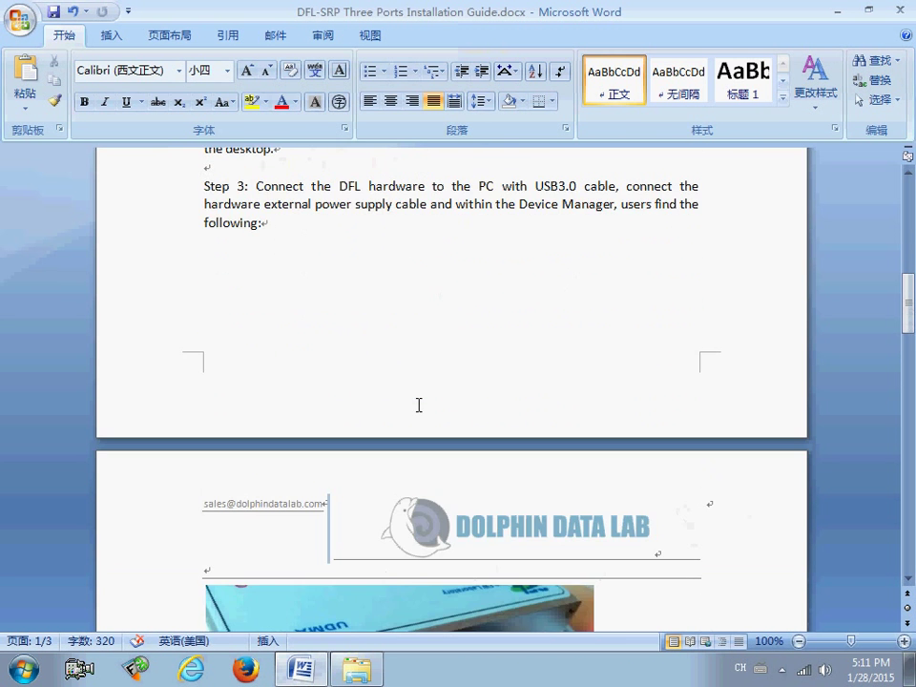
scroll(418, 405, "up", 2)
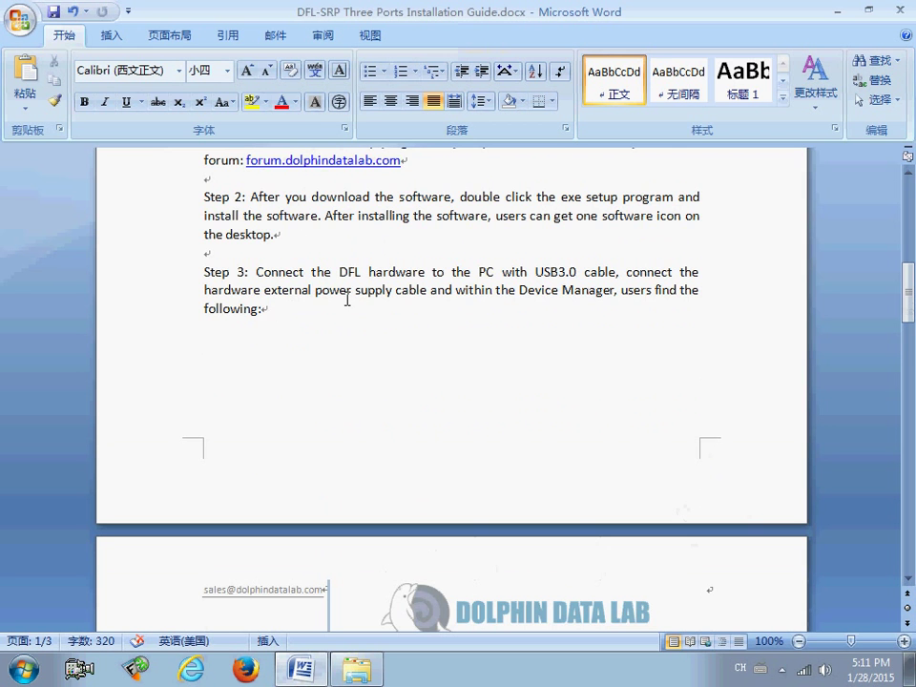
scroll(485, 315, "down", 6)
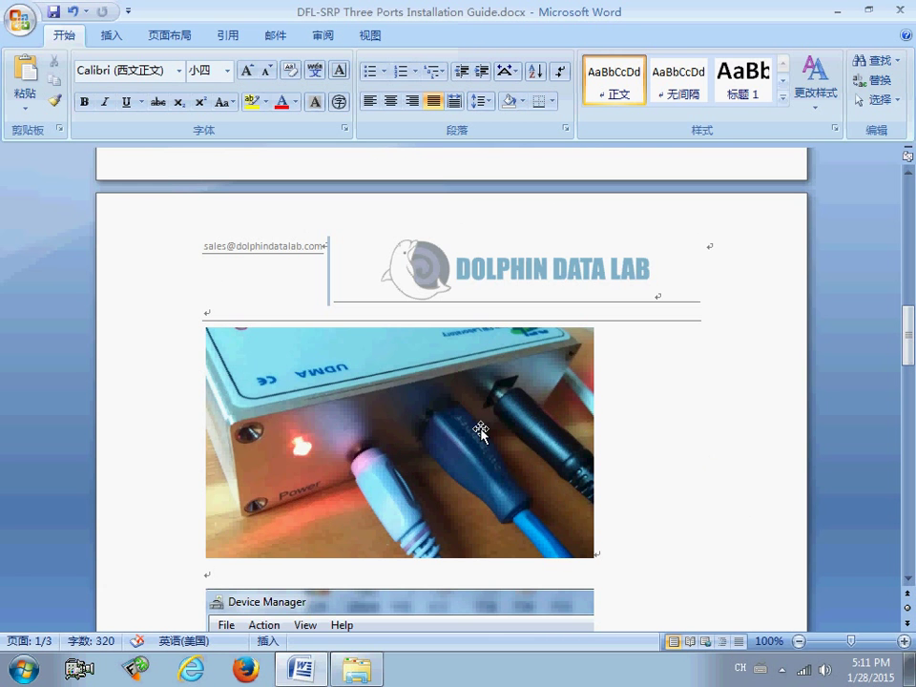
scroll(471, 423, "down", 7)
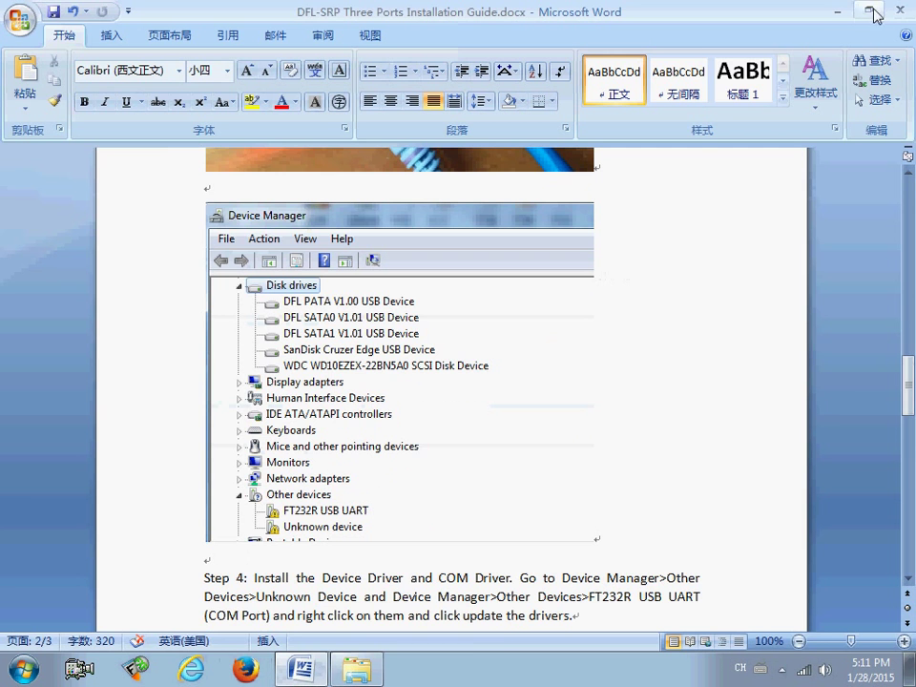
left_click(840, 9)
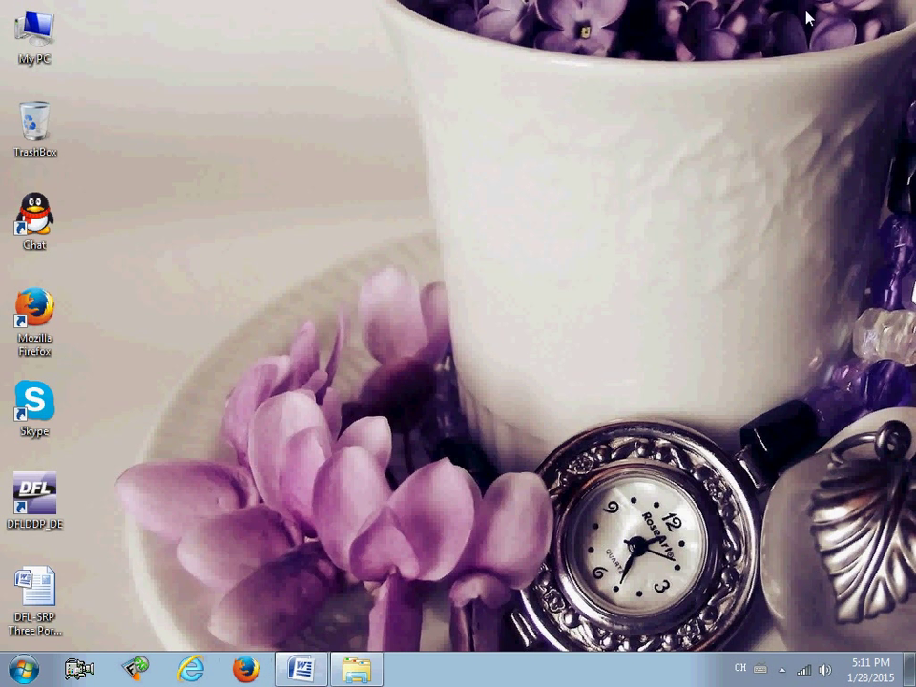
Step: Open Computer Management from My PC, show Device Manager, and maximize the window
right_click(26, 26)
left_click(86, 67)
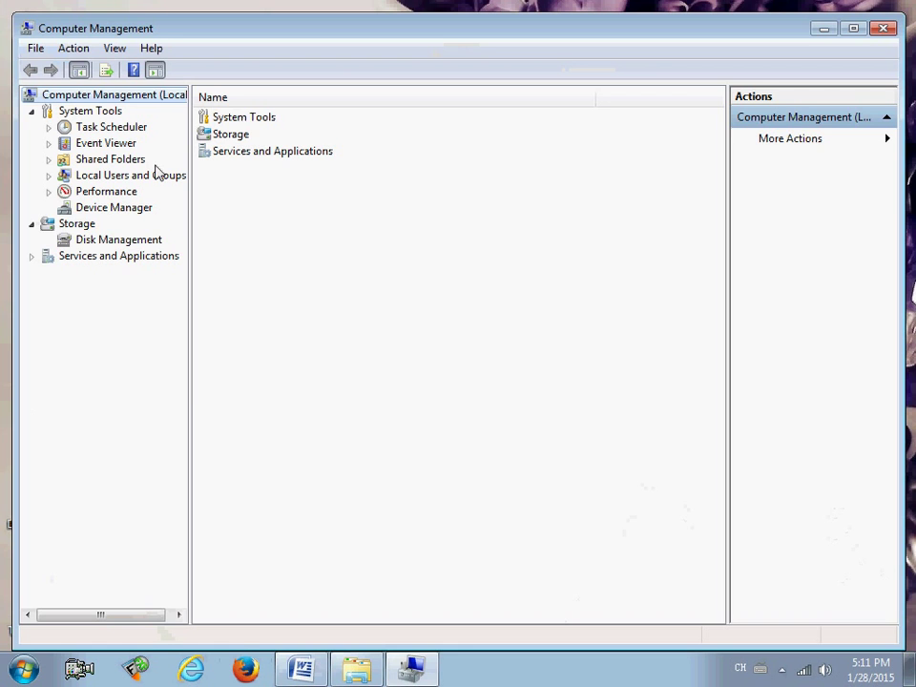
left_click(122, 211)
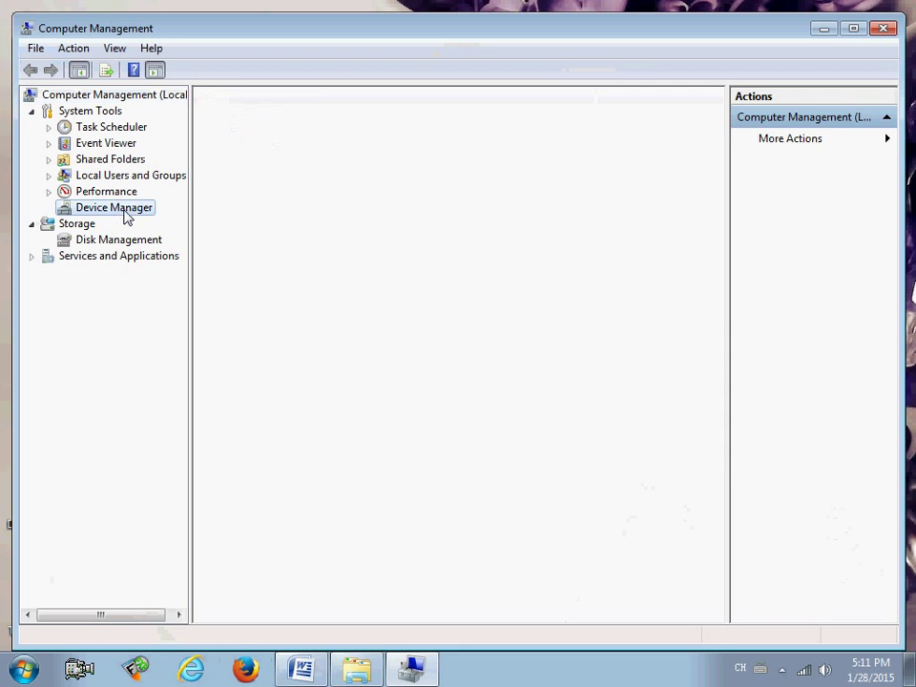
double_click(421, 29)
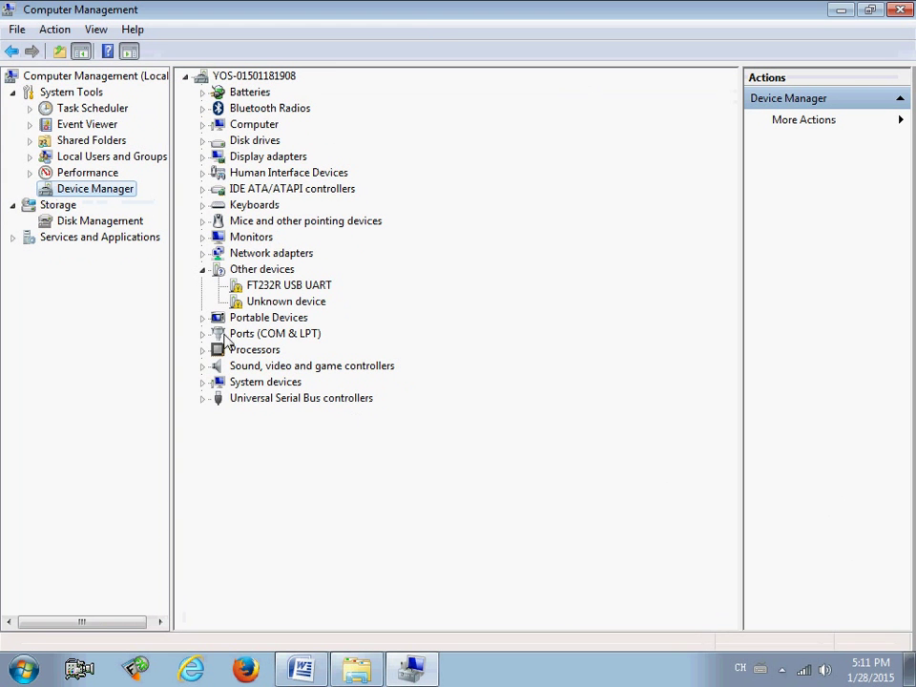
Step: Expand Disk drives to check DFL PATA V1.00, SATA0 V1.01, SATA1 V1.01, plus Unknown device and FT232R USB UART
double_click(275, 142)
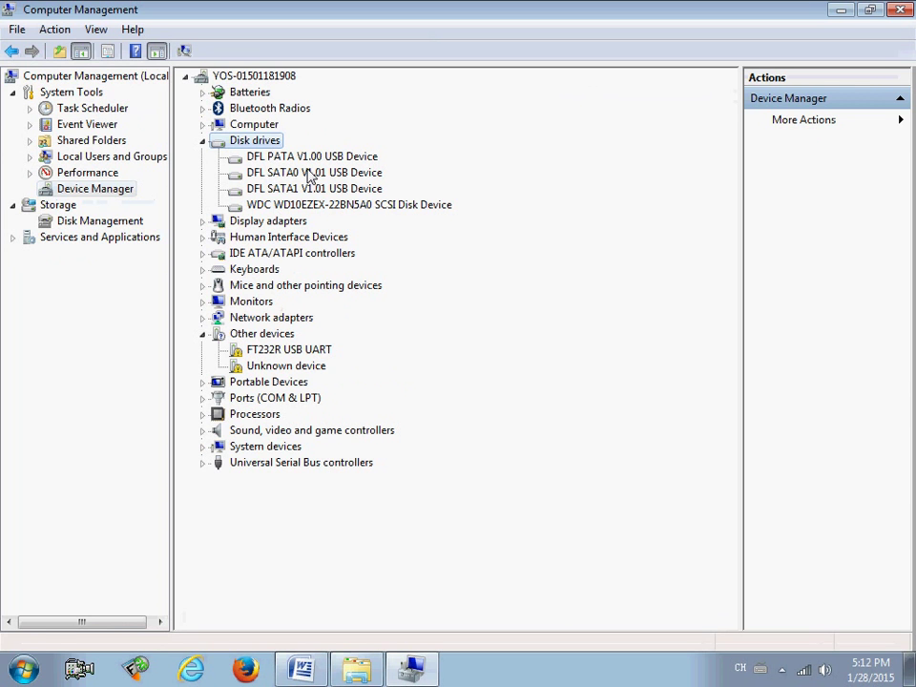
left_click(294, 159)
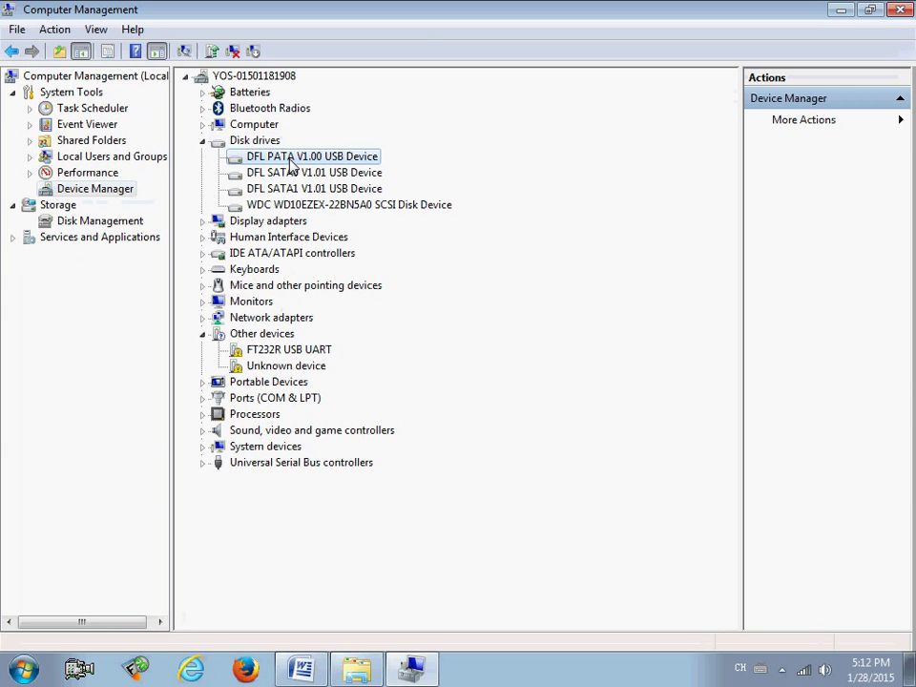
left_click(306, 175)
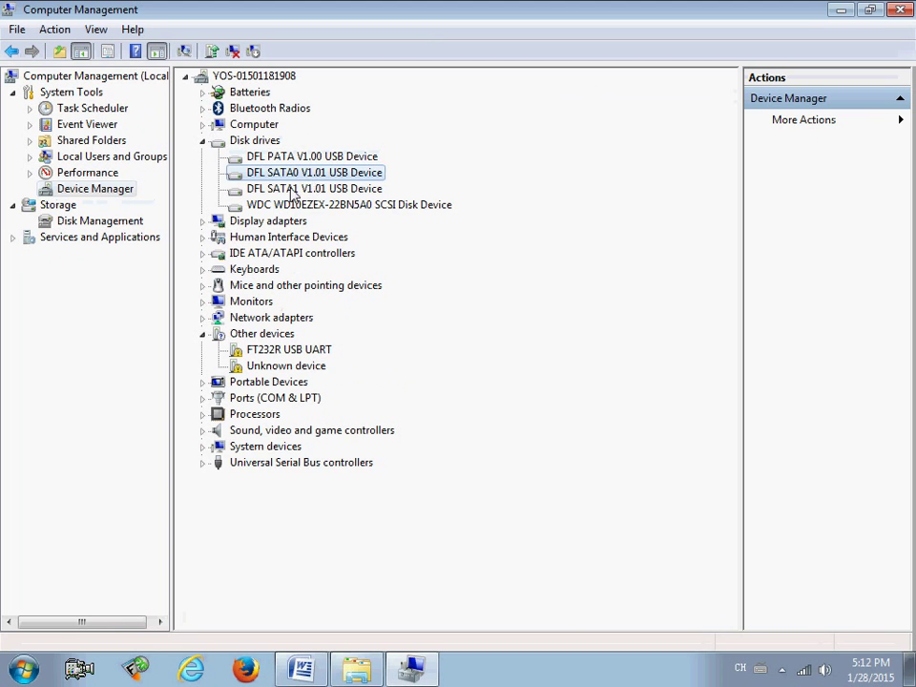
left_click(303, 189)
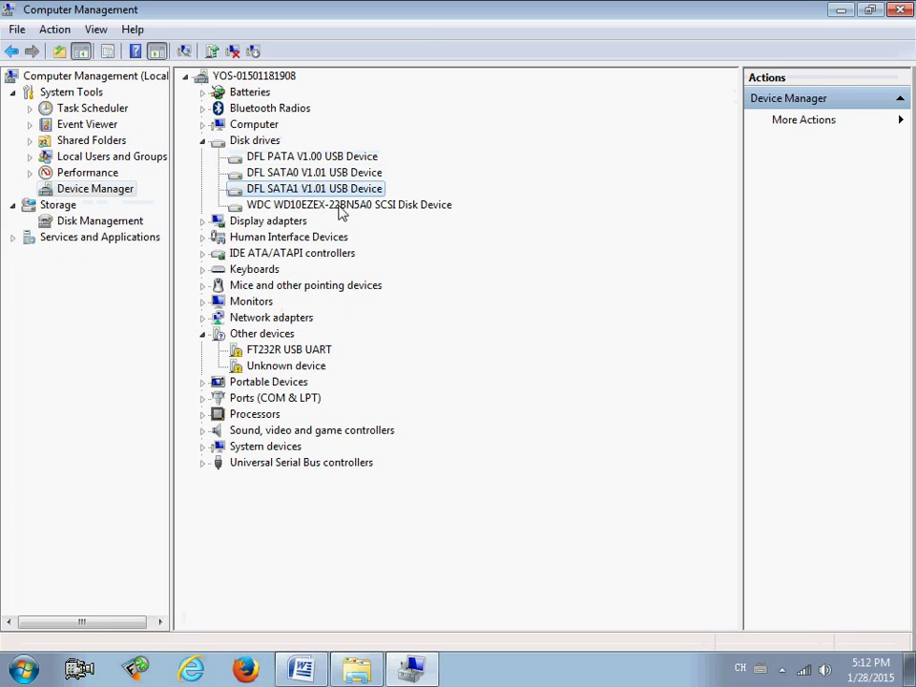
left_click(297, 368)
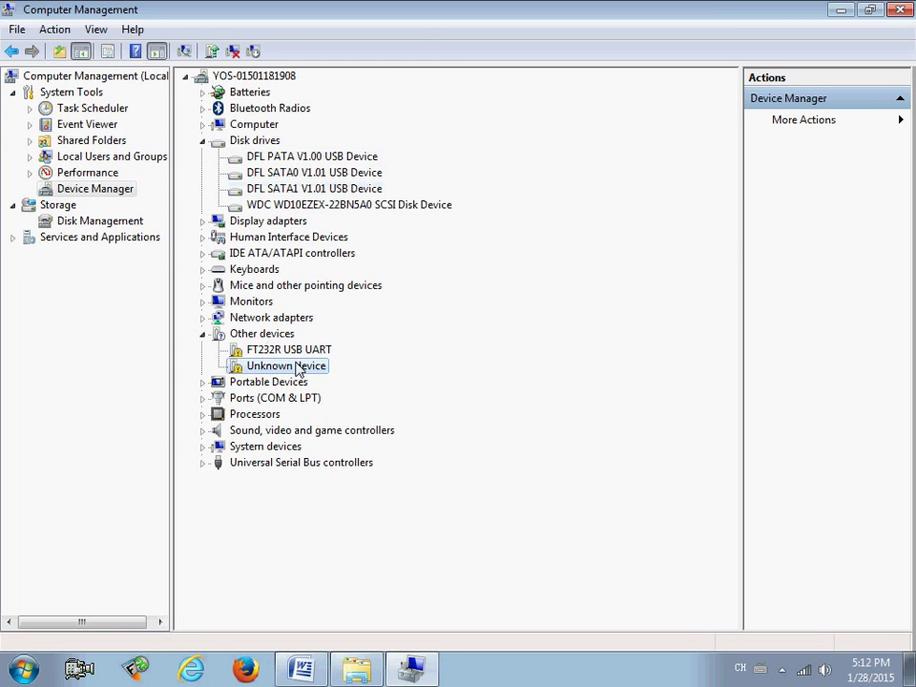
left_click(310, 351)
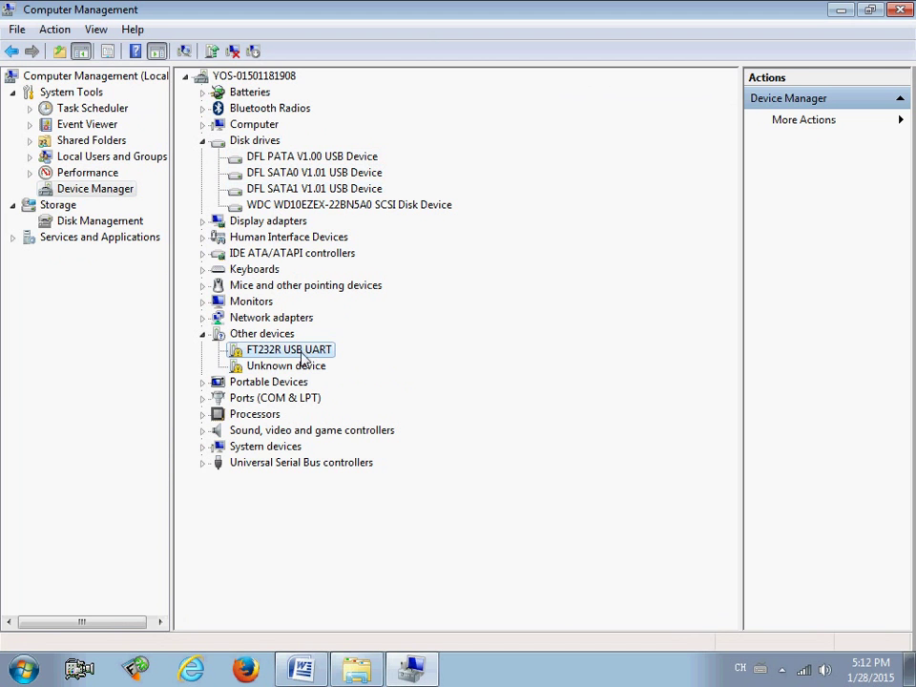
Step: Point the FT232R USB UART driver update at the COM for 64bit folder
right_click(305, 356)
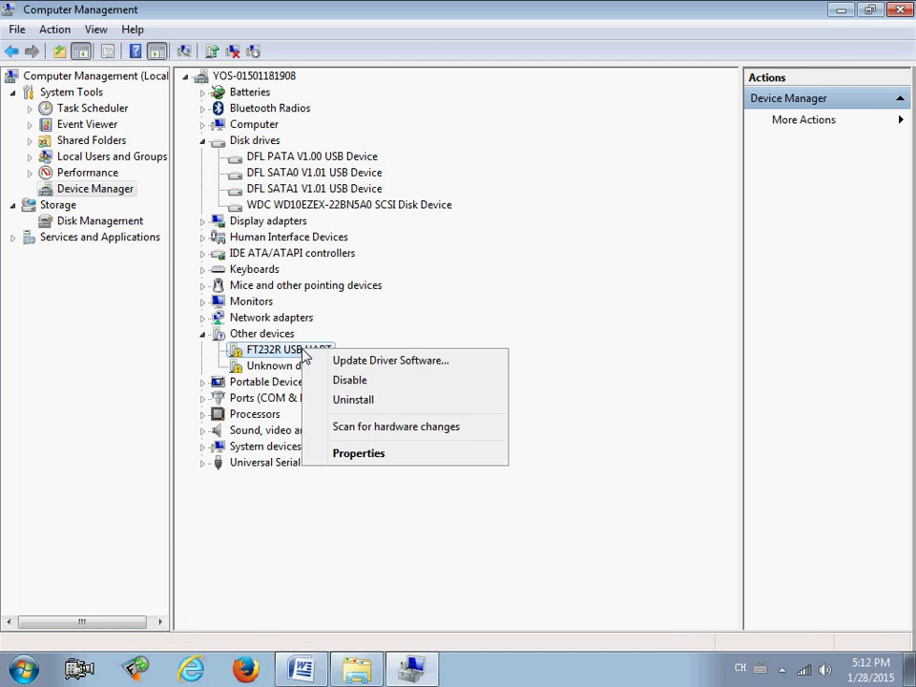
left_click(370, 362)
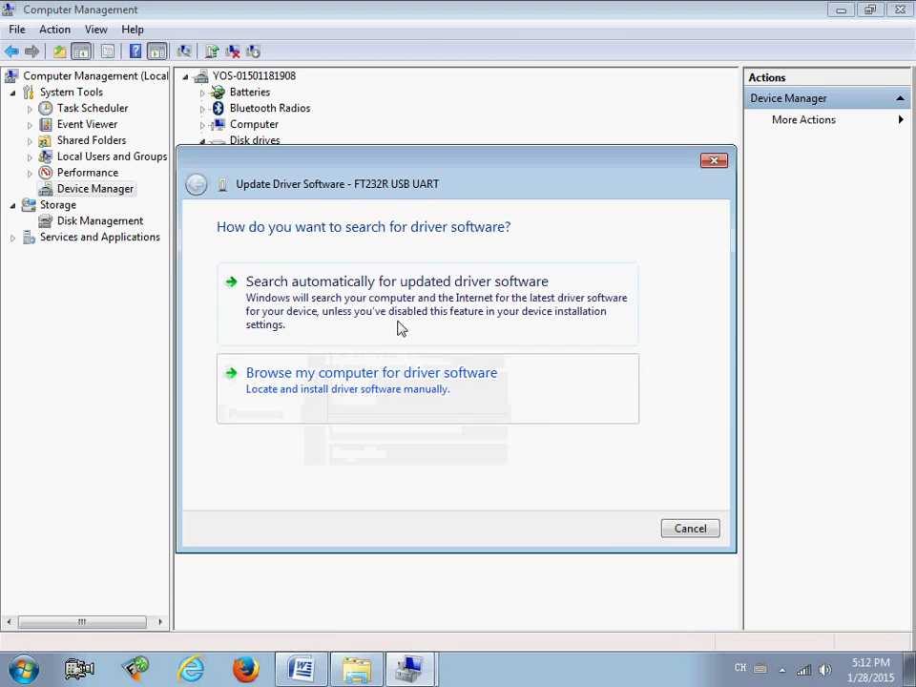
left_click(397, 373)
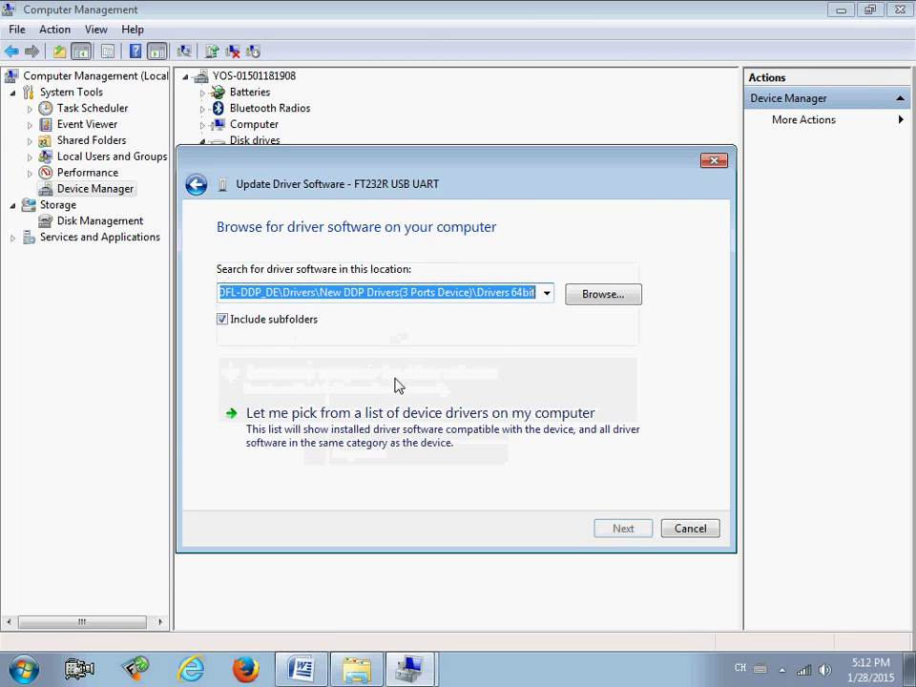
left_click(613, 295)
left_click_drag(580, 286, 580, 326)
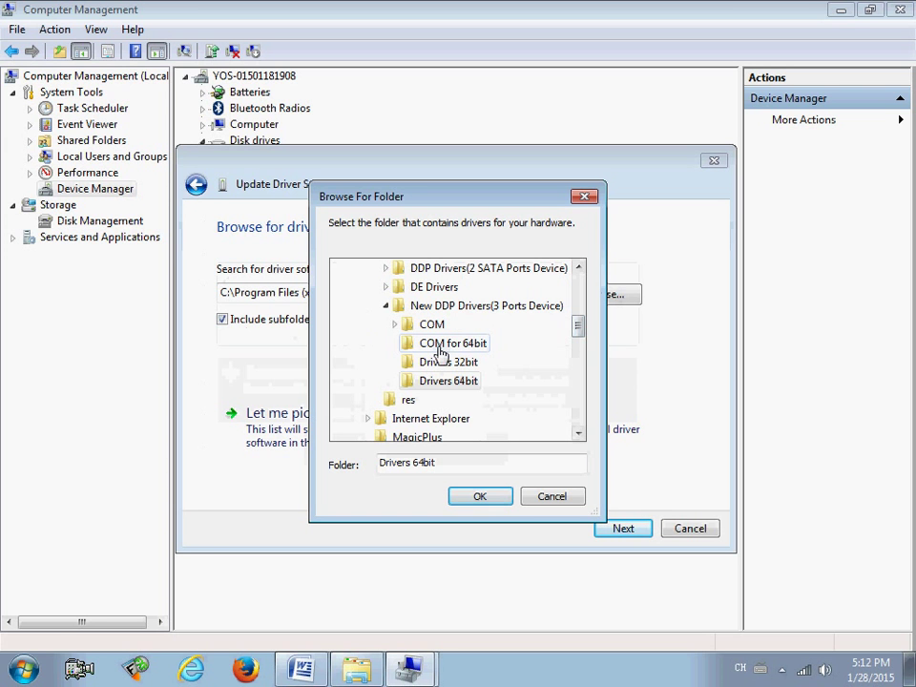
left_click(453, 344)
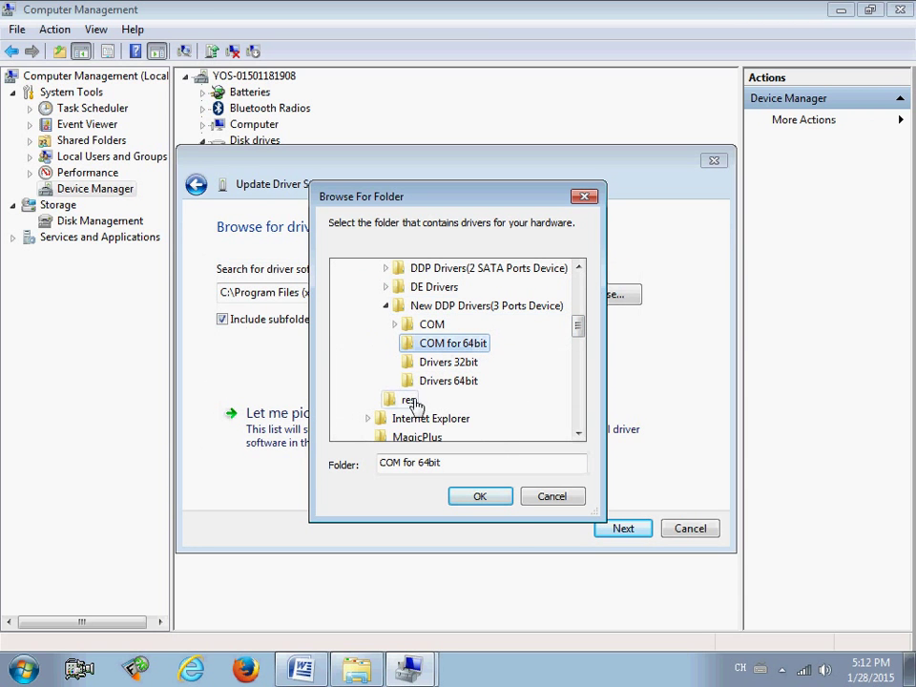
left_click(489, 501)
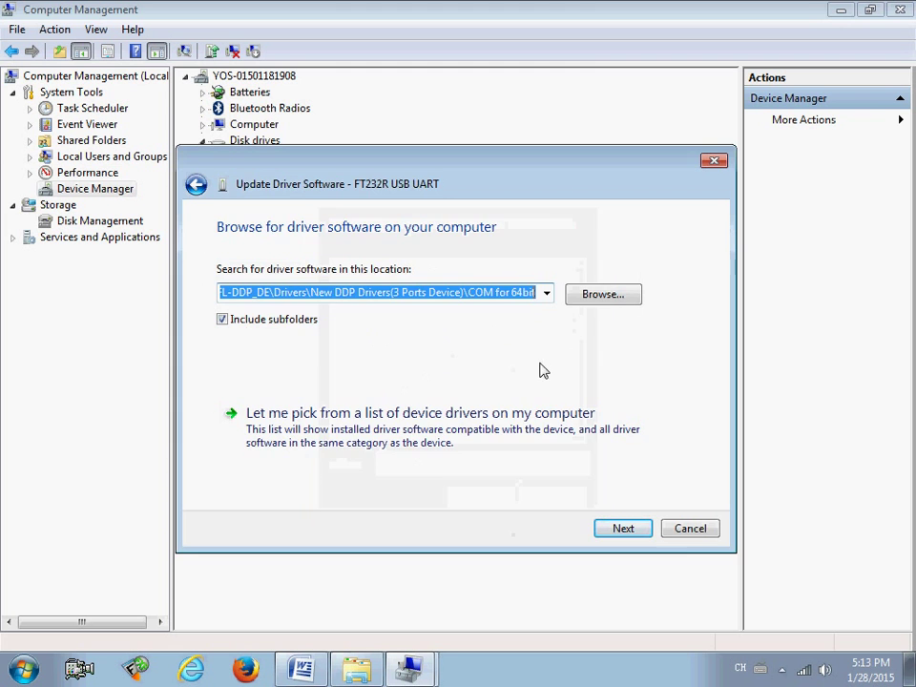
Step: Run the driver search, dismiss the failure message, and reselect FT232R USB UART
left_click(620, 528)
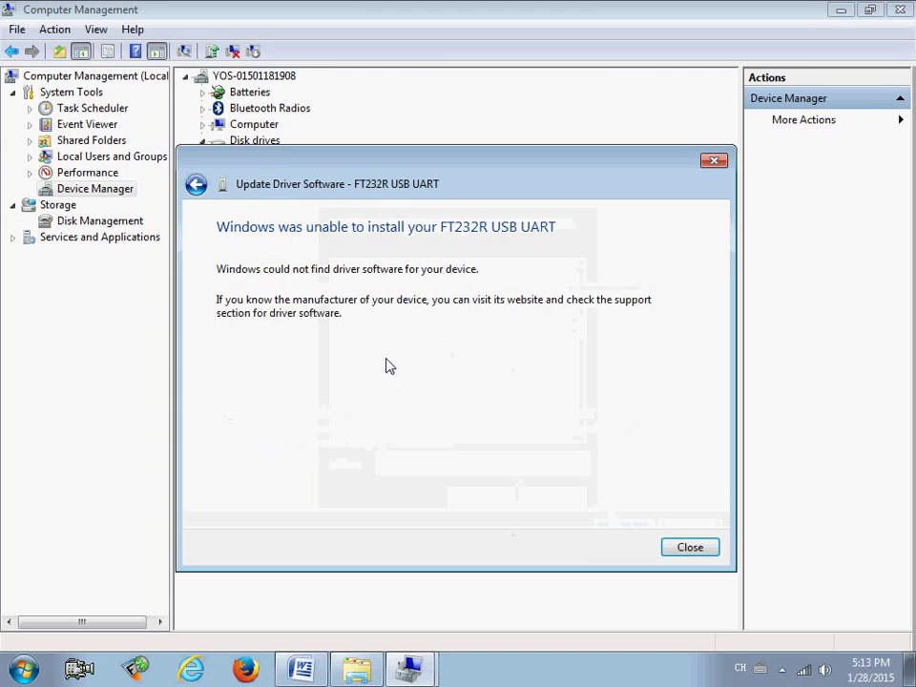
left_click(687, 549)
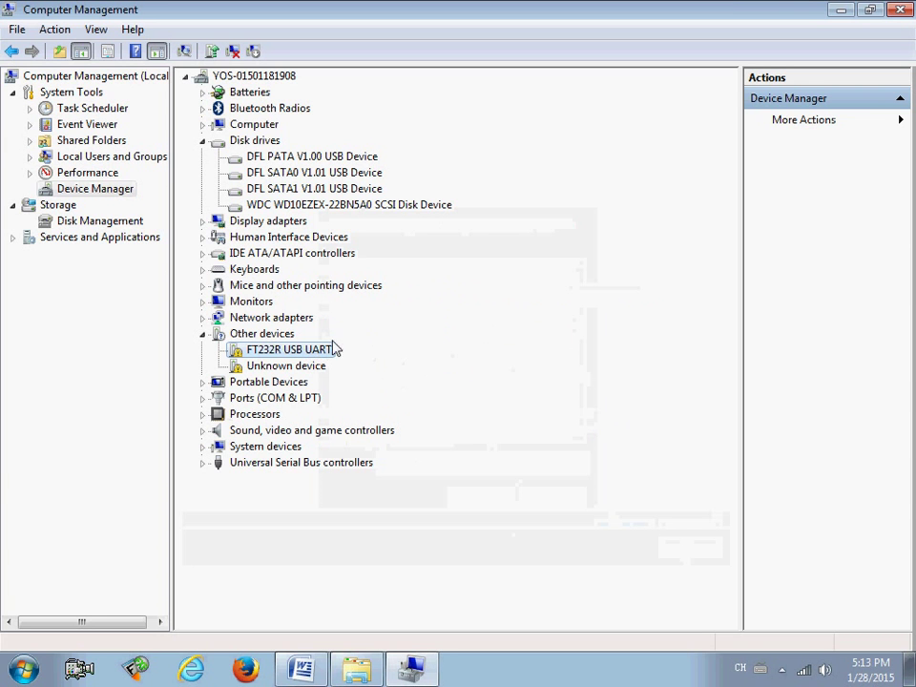
left_click(333, 351)
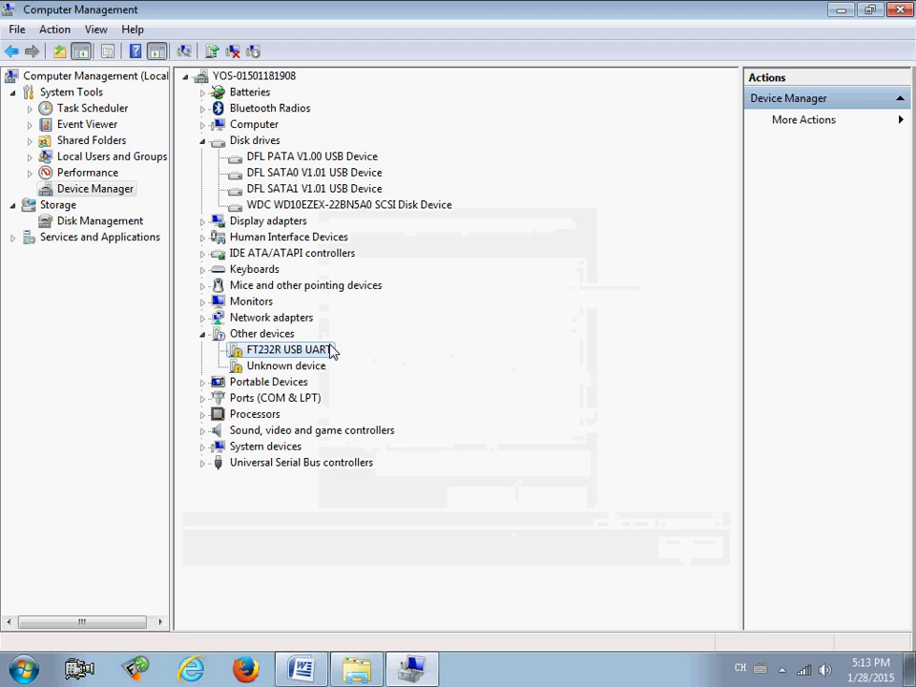
Step: Minimize Computer Management and open the DFLDDP_DE install folder via shortcut Properties
left_click(840, 11)
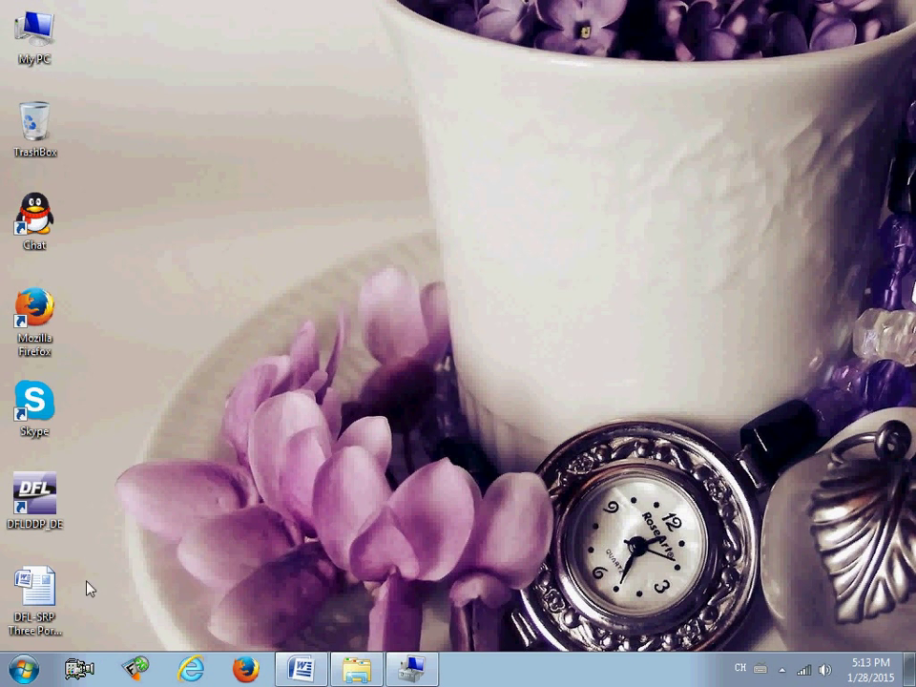
right_click(47, 537)
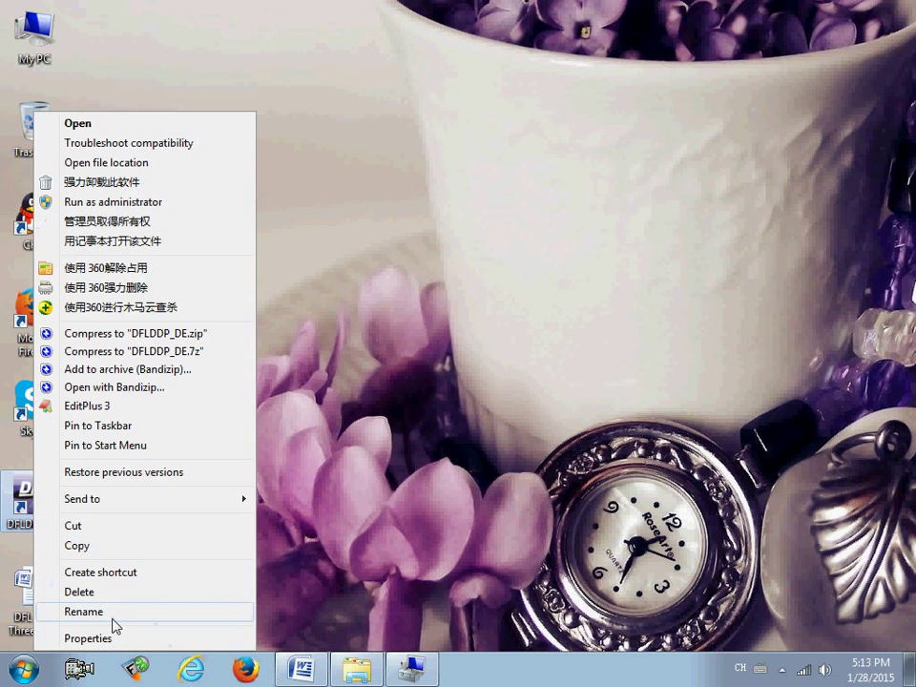
left_click(98, 639)
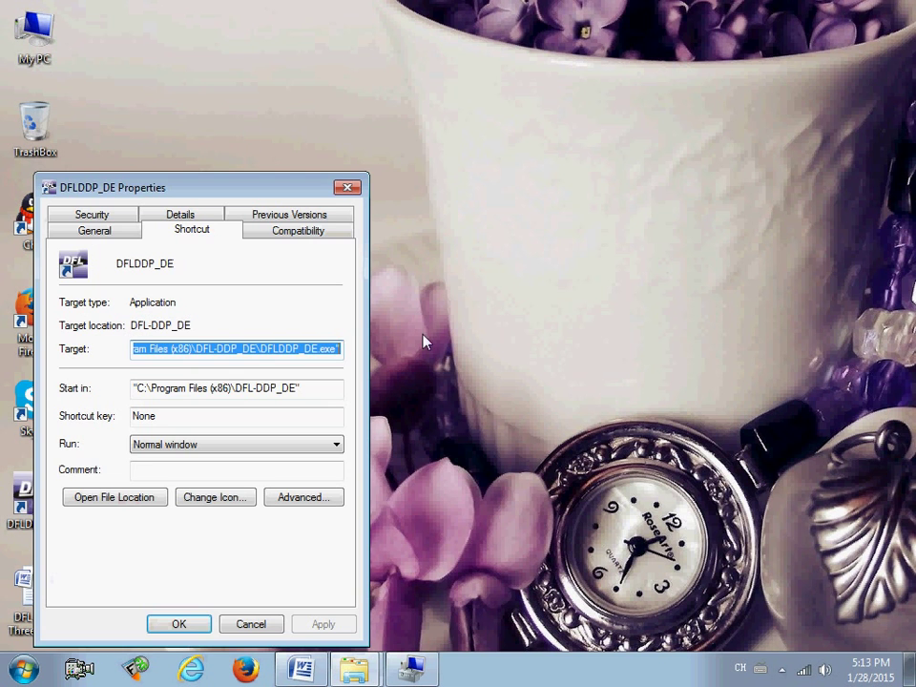
left_click(157, 503)
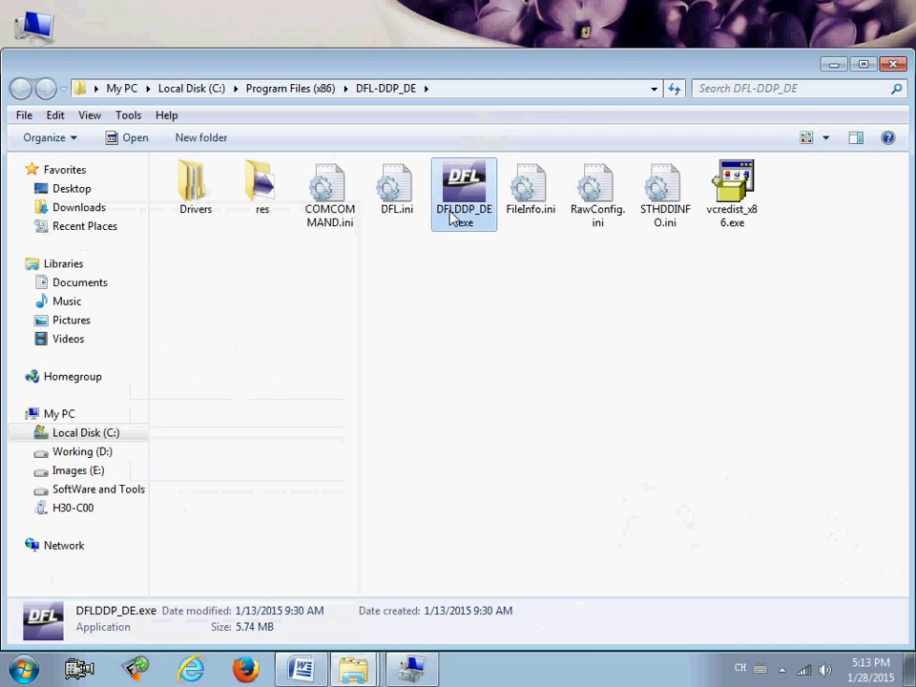
Step: Run ft232rl-win7-32-64.exe from Drivers > New DDP Drivers > COM for 64bit, then close the folder
double_click(202, 197)
double_click(333, 193)
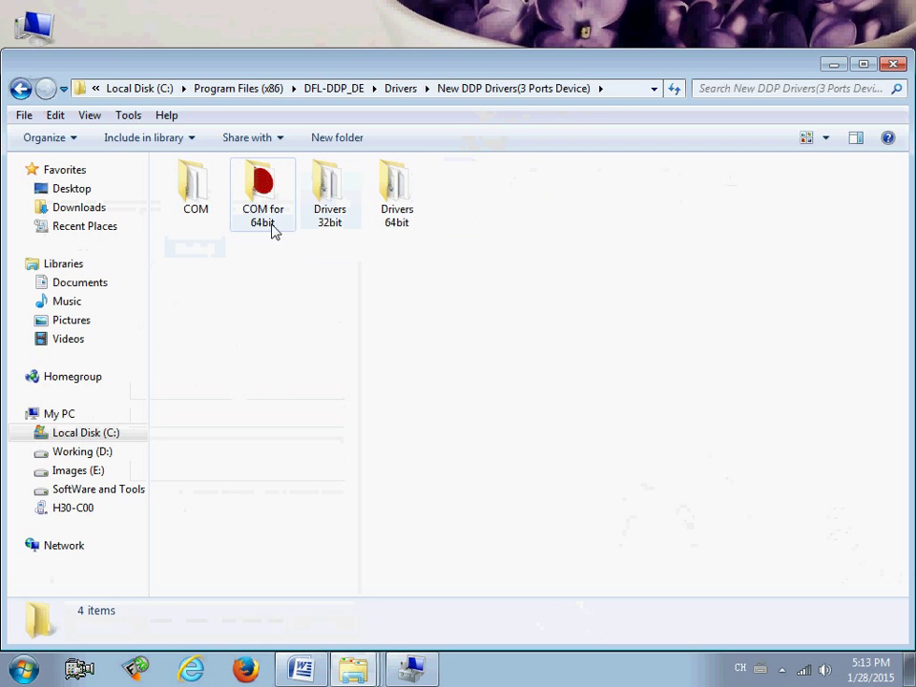
double_click(270, 200)
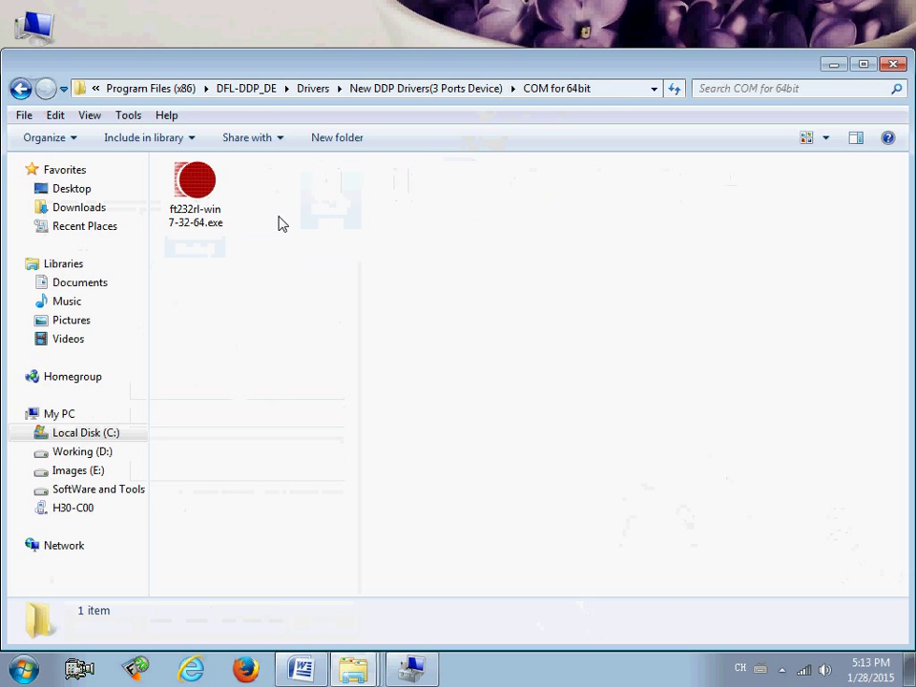
left_click(205, 191)
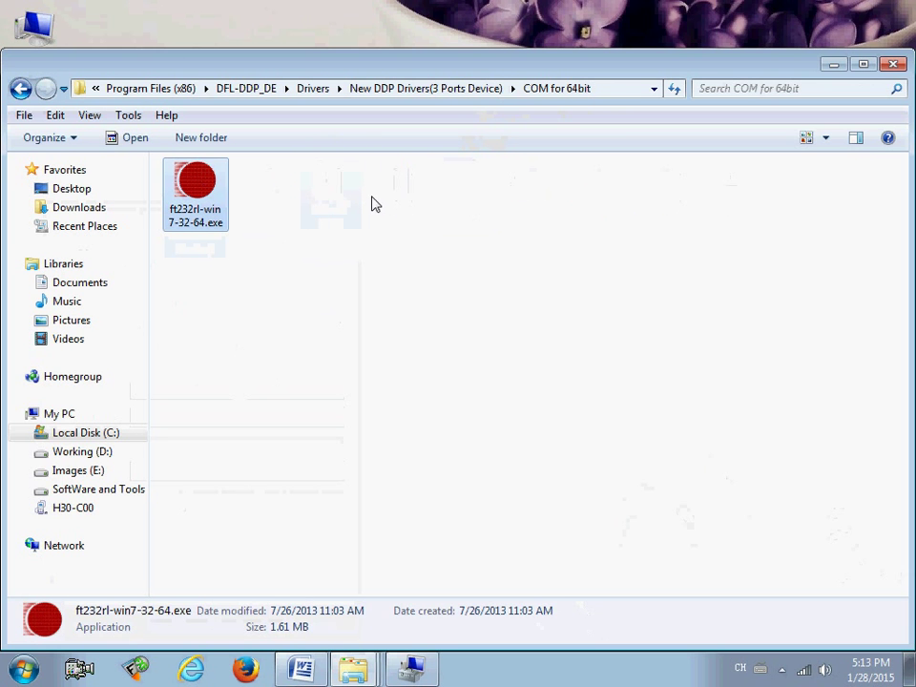
double_click(205, 204)
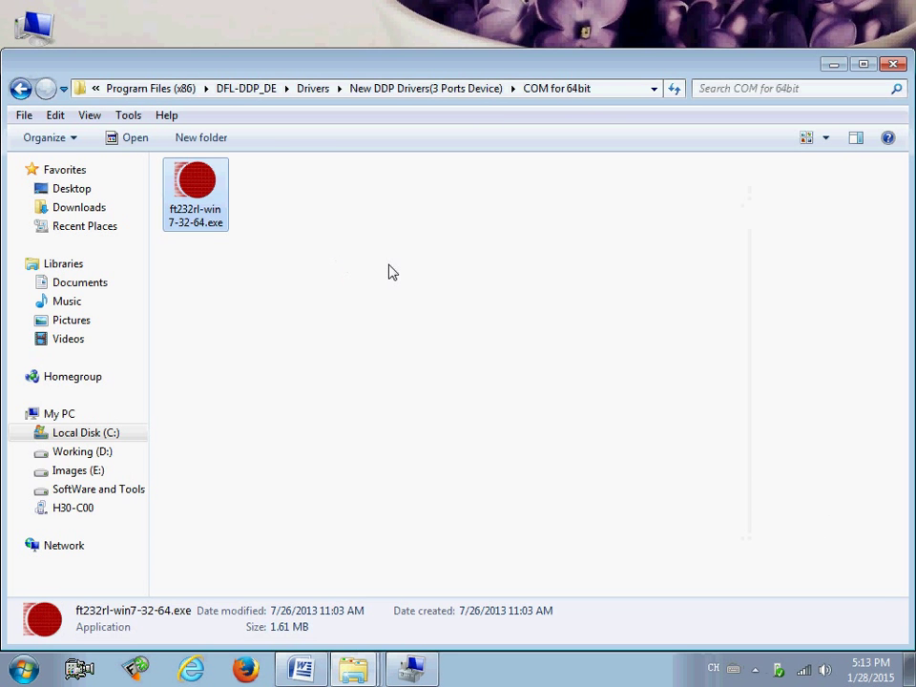
left_click(391, 271)
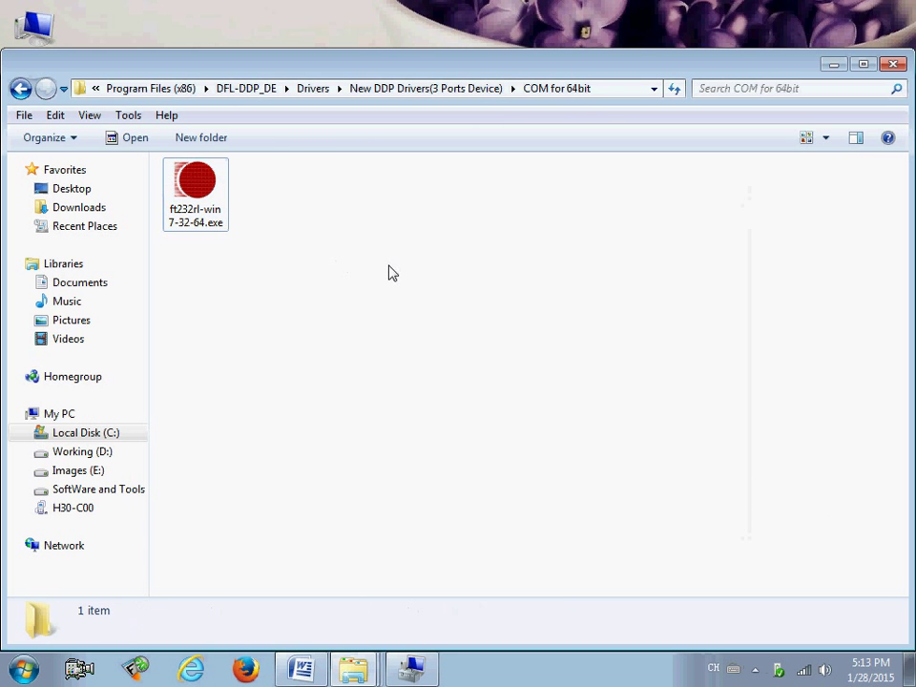
left_click(894, 64)
Step: Close DFLDDP_DE properties, restore Device Manager, and expand Ports (COM & LPT) to select USB Serial Port (COM7)
left_click(345, 189)
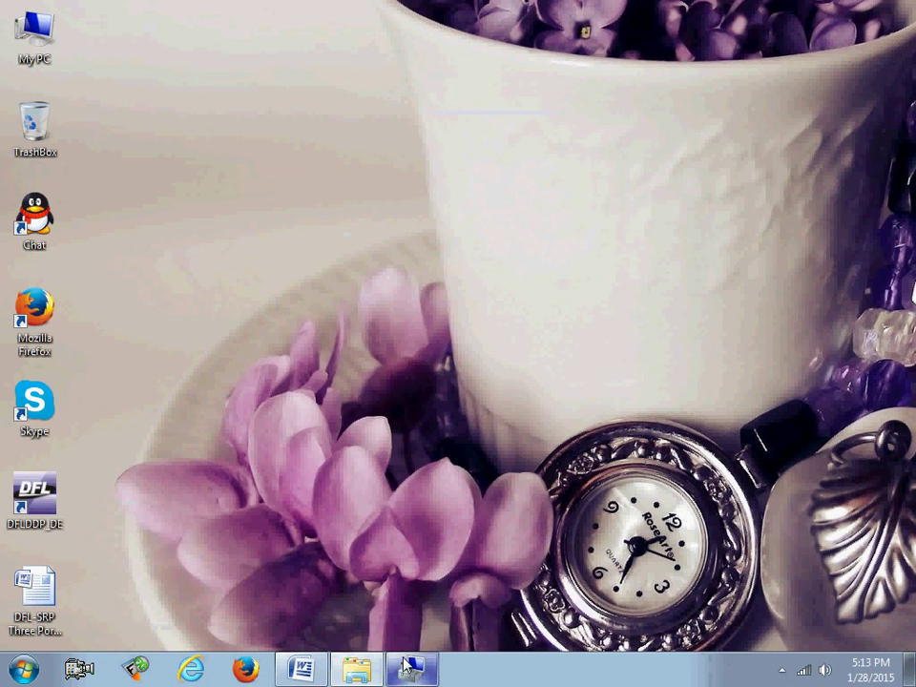
left_click(411, 668)
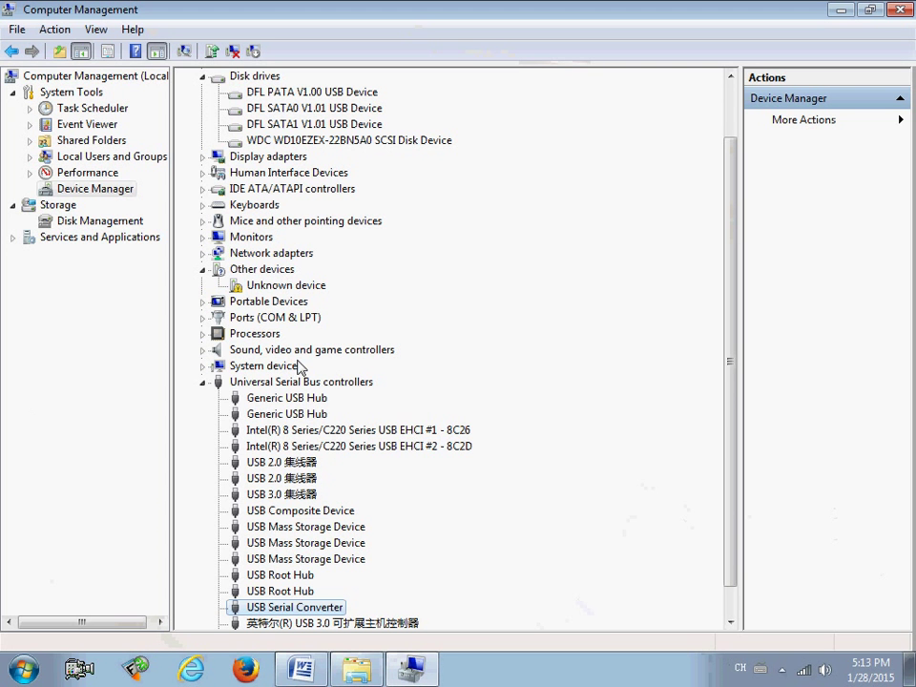
left_click(298, 320)
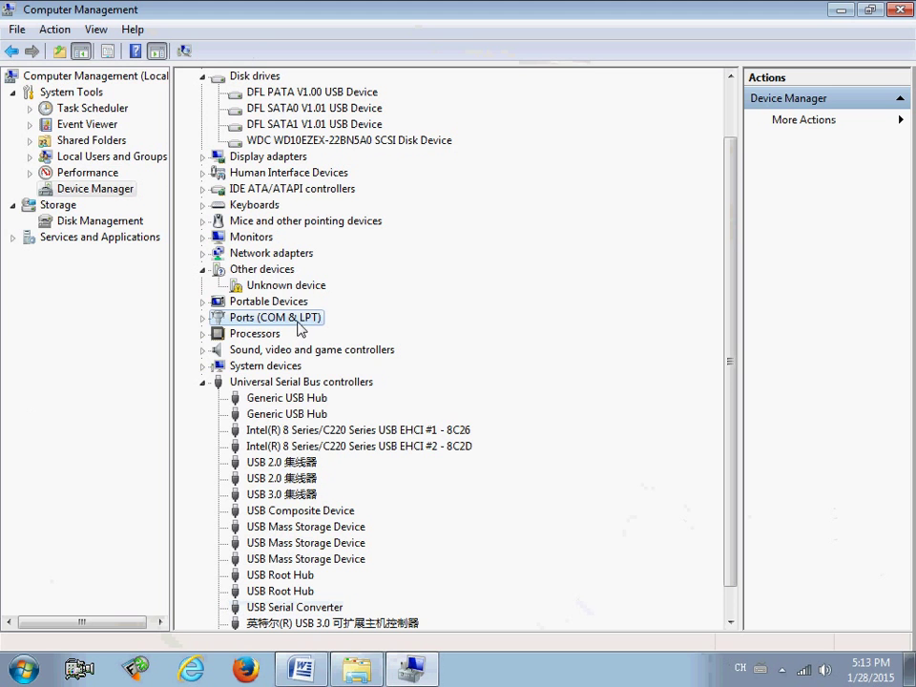
double_click(298, 321)
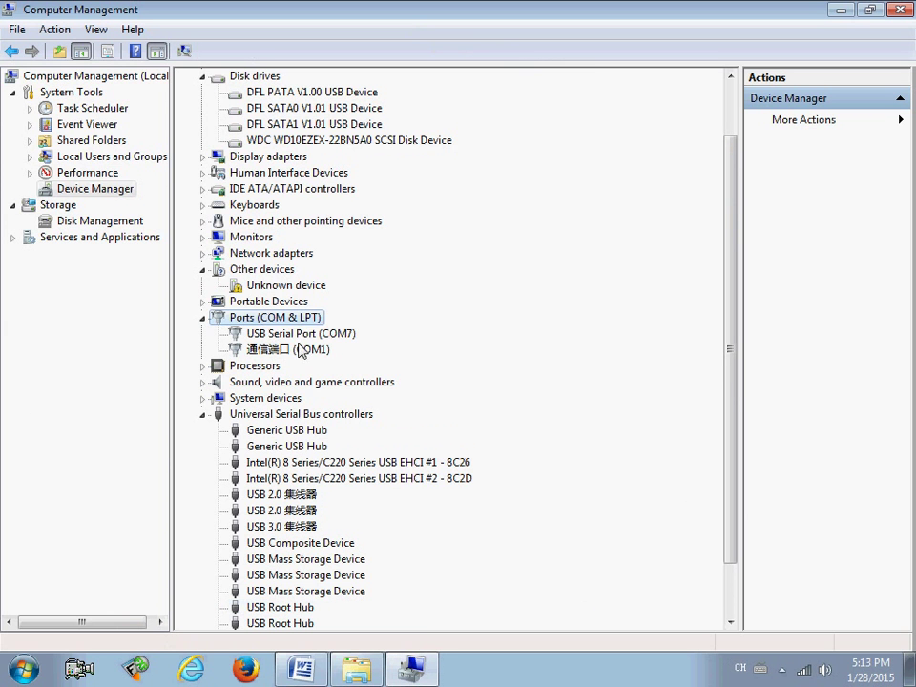
left_click(278, 334)
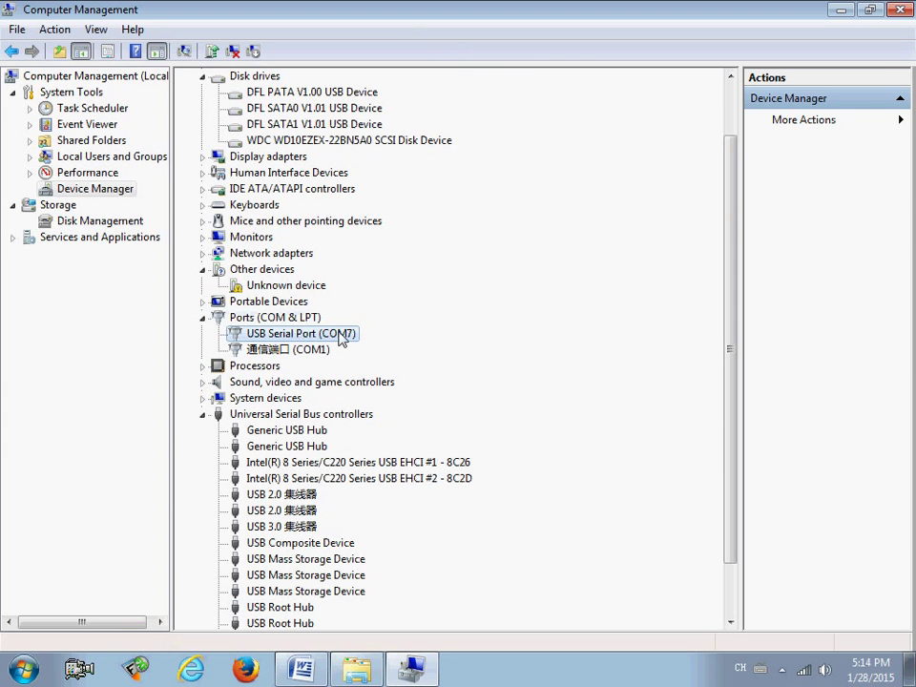
Step: Update the Unknown device's driver, browsing to the Drivers 64bit folder
right_click(296, 288)
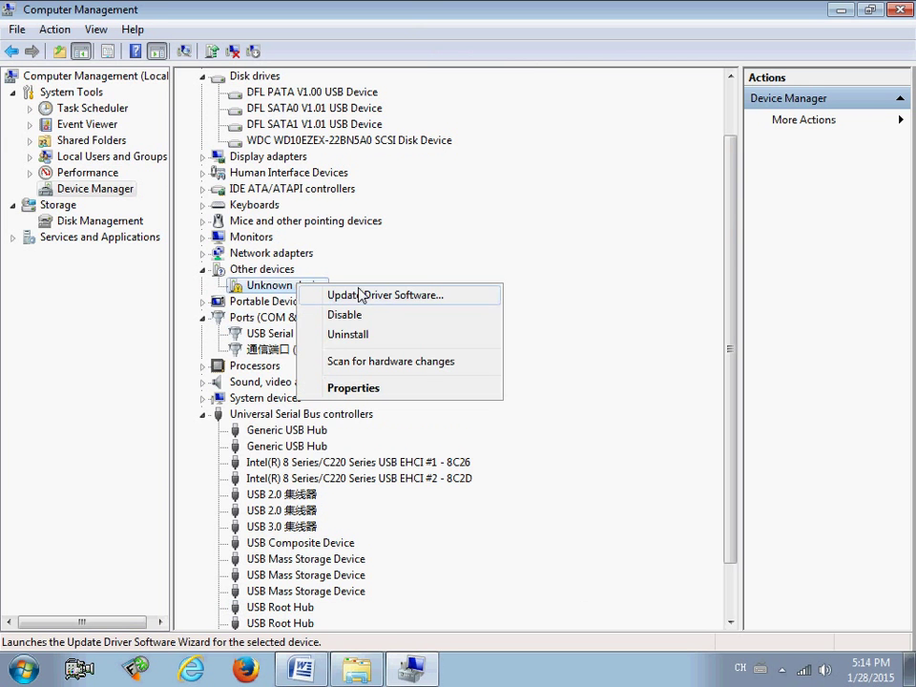
left_click(369, 296)
left_click(455, 358)
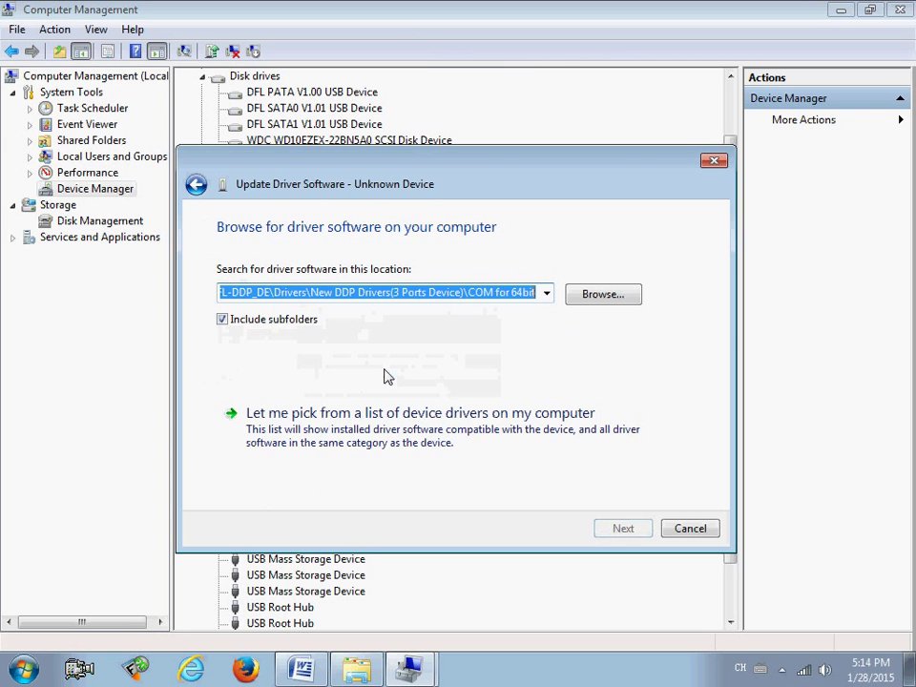
left_click(602, 295)
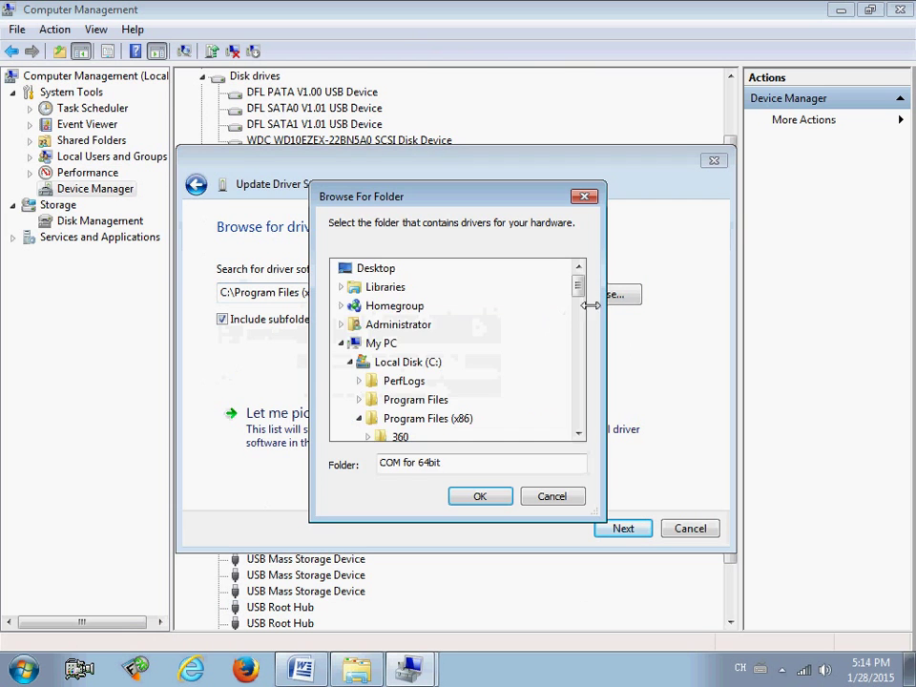
left_click_drag(578, 291, 580, 331)
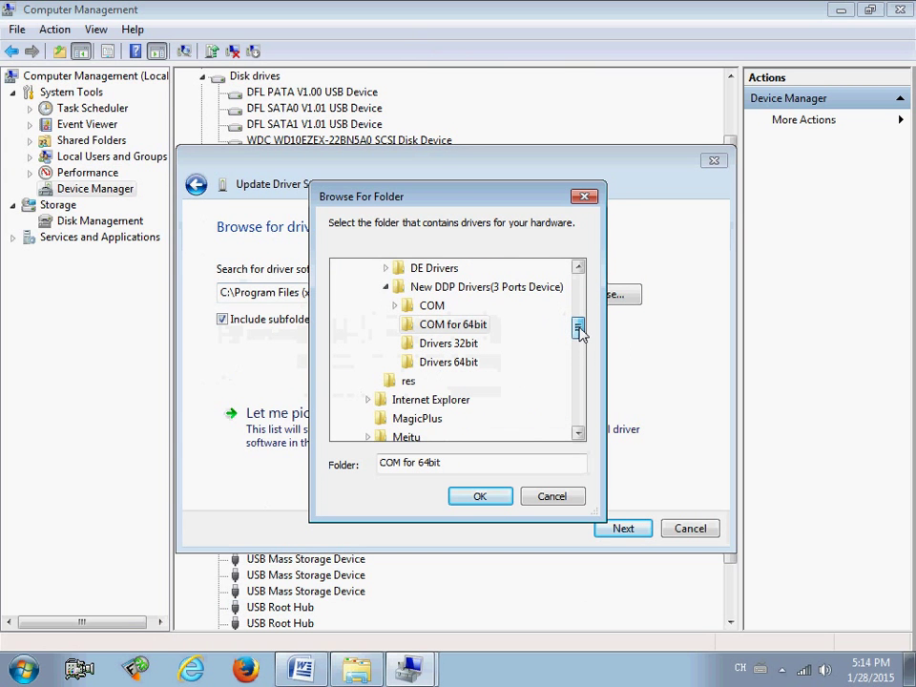
left_click(466, 364)
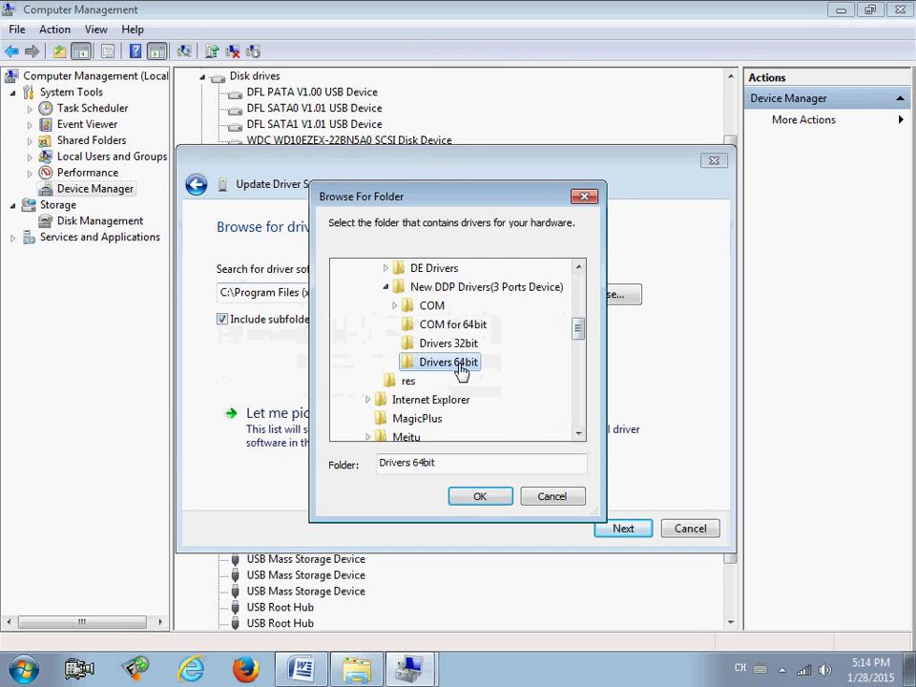
left_click(481, 497)
Step: Install the unsigned DFLKEY driver anyway and dismiss the Code 52 error
left_click(632, 532)
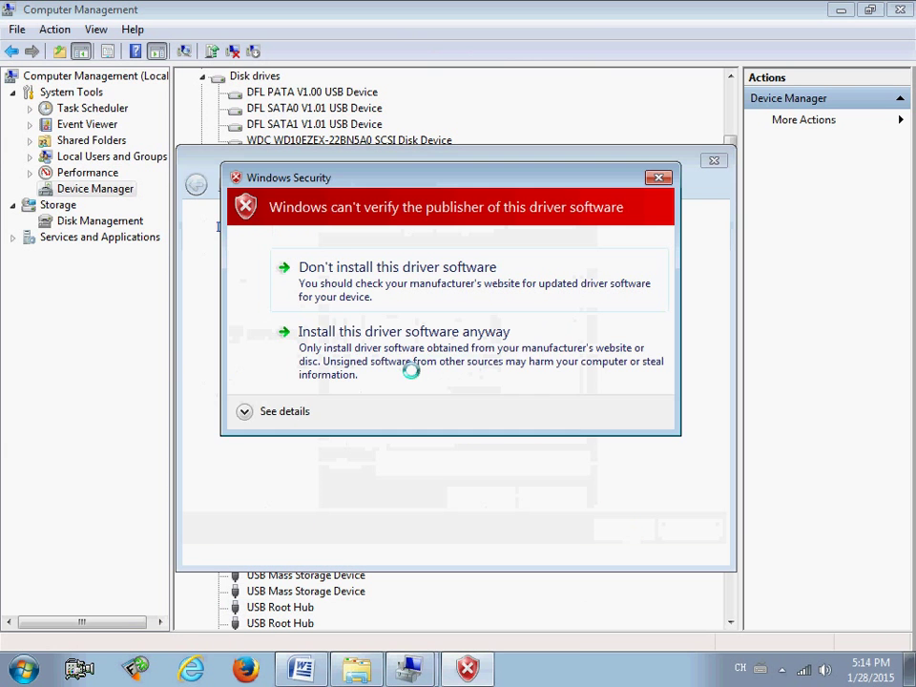
left_click(442, 345)
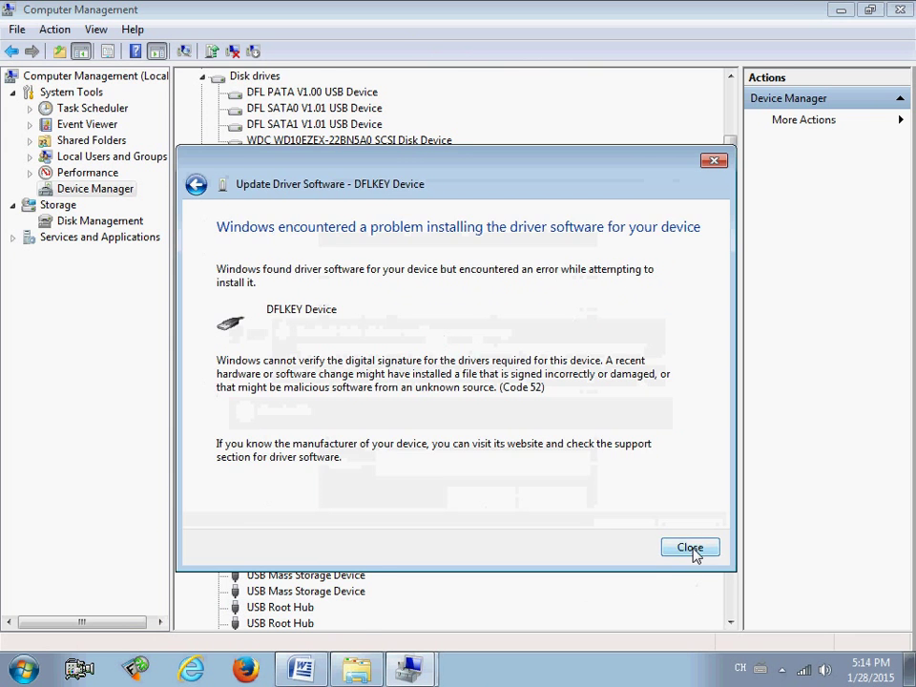
left_click(690, 548)
scroll(440, 396, "down", 1)
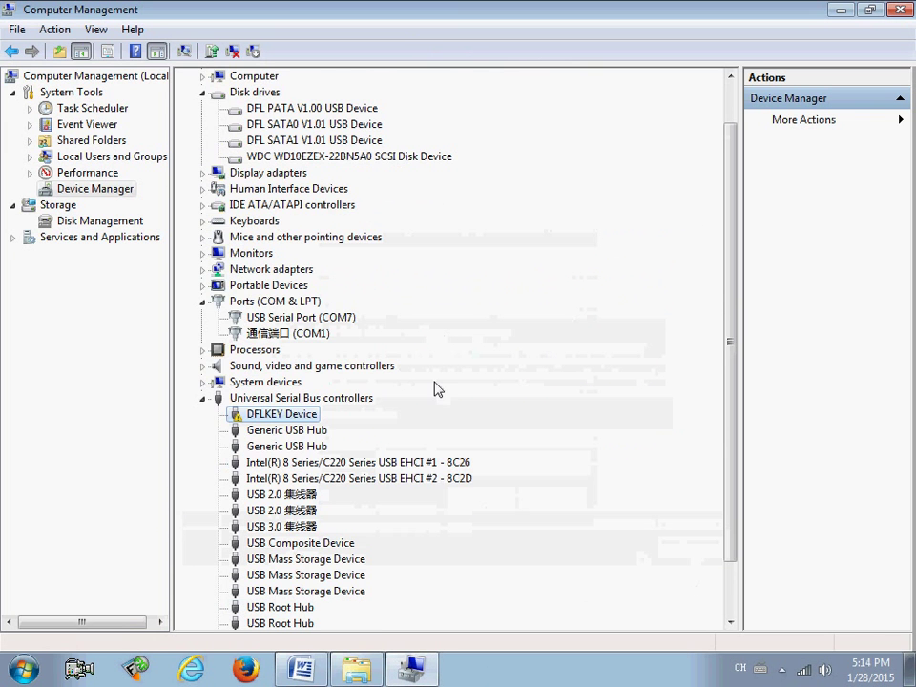
Step: Scroll the device list back up and bring up the DFL Setup Programs folder from the taskbar
scroll(436, 389, "up", 1)
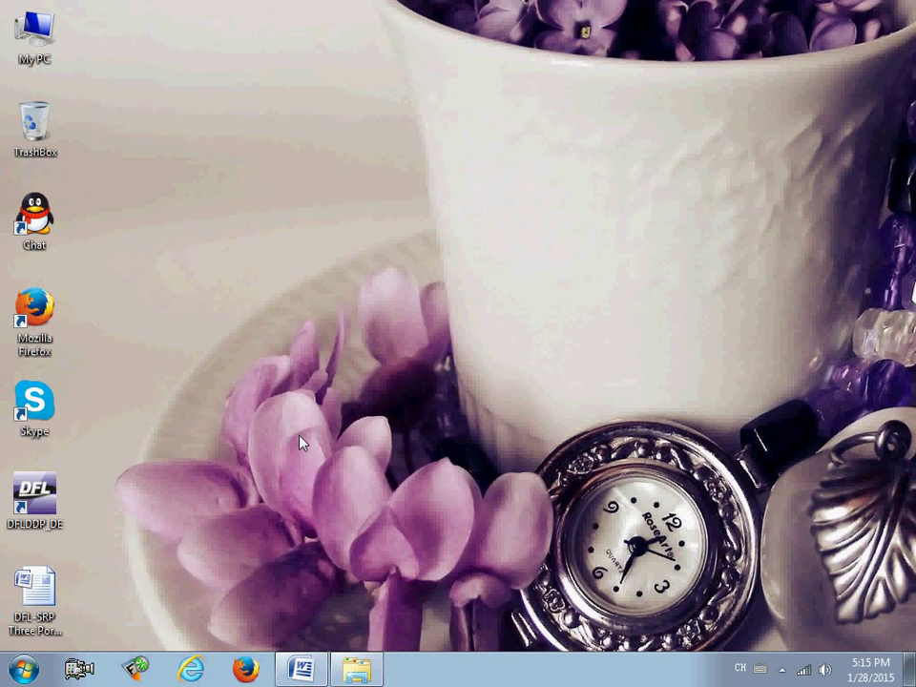
left_click(357, 671)
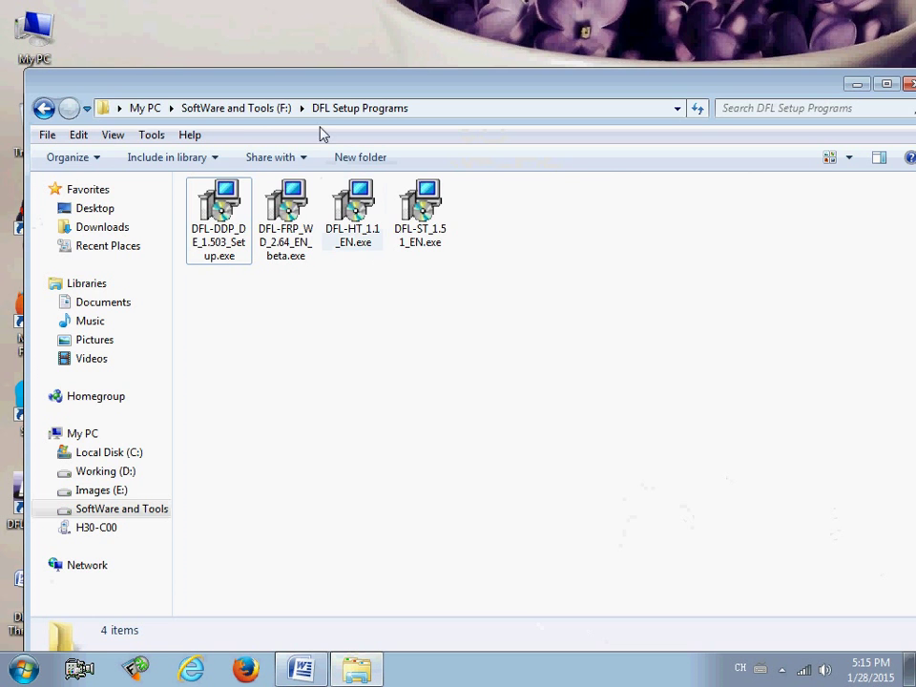